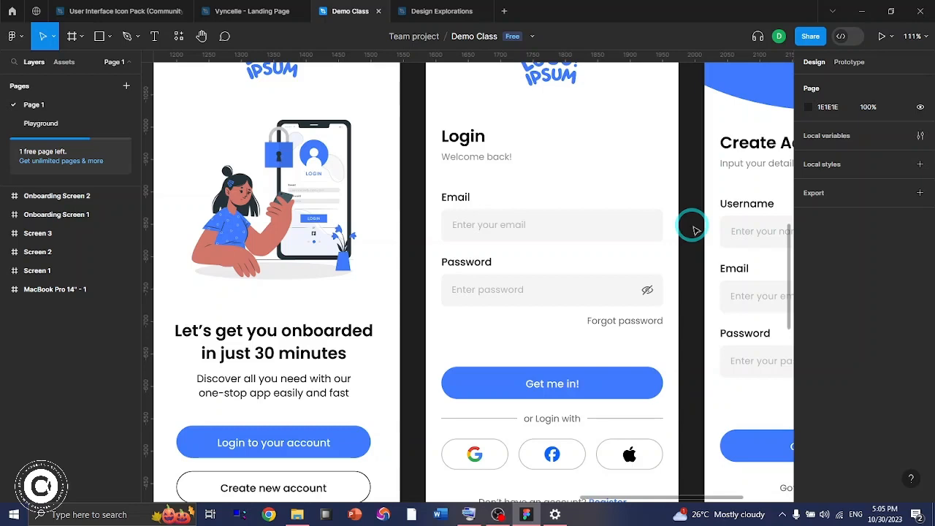
Step: Duplicate the Onboarding Screen 2 frame to start a third onboarding screen beside it
{"action": "scroll", "coordinate": [694, 229], "scroll_direction": "right", "scroll_amount": 5}
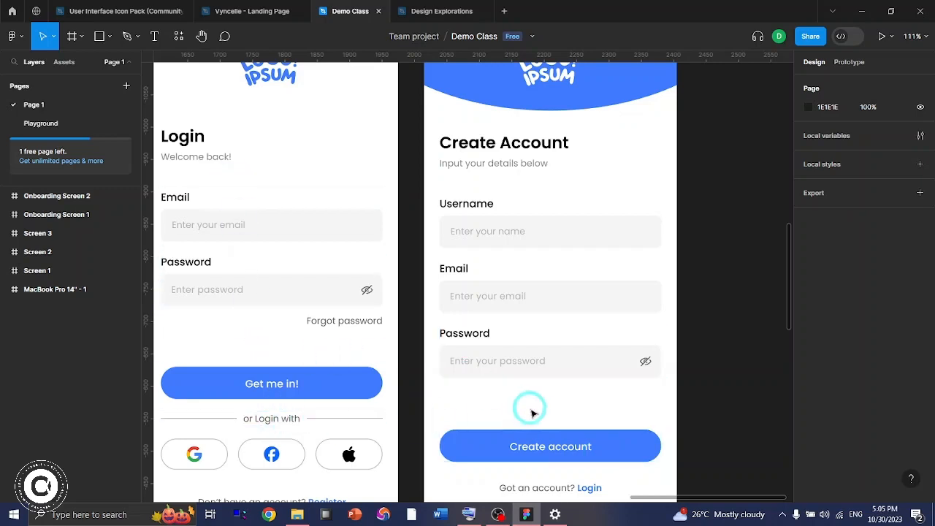
{"action": "scroll", "coordinate": [535, 396], "scroll_direction": "down", "scroll_amount": 3}
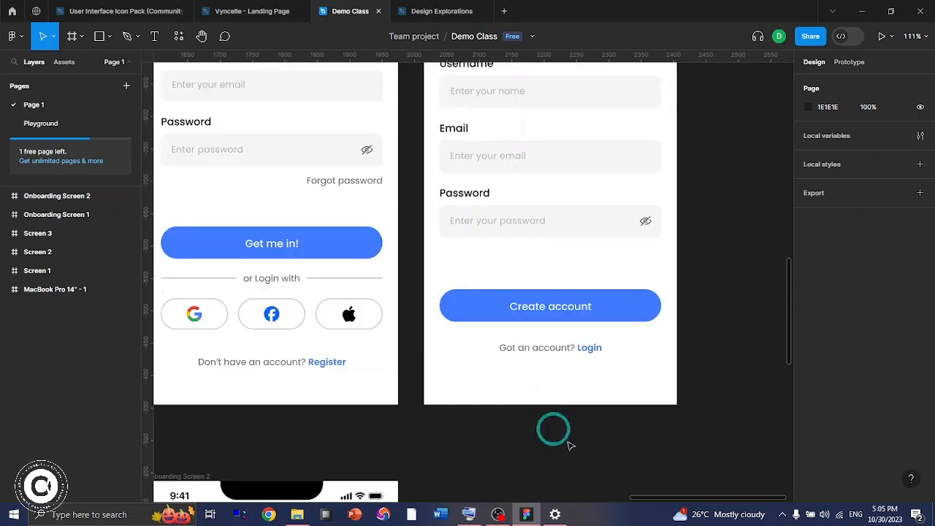
{"action": "scroll", "coordinate": [571, 415], "scroll_direction": "up", "scroll_amount": 8}
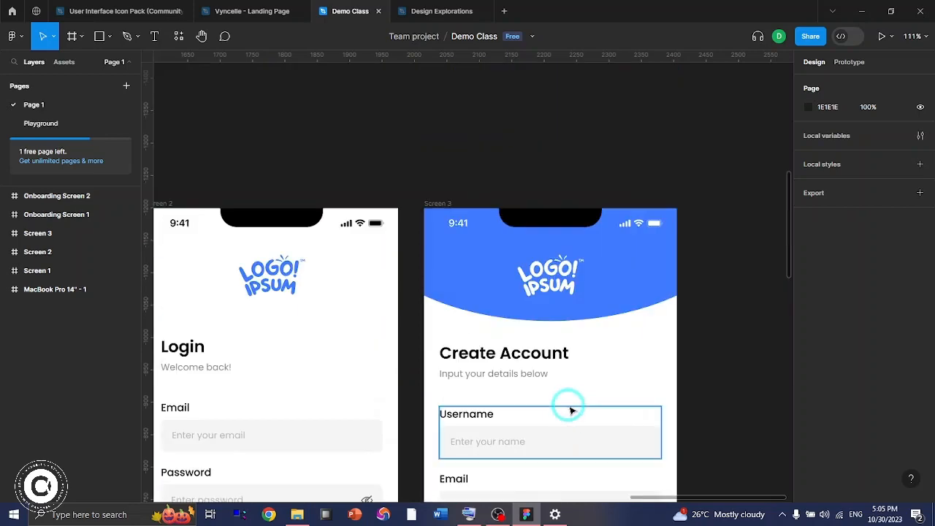
{"action": "scroll", "coordinate": [571, 410], "scroll_direction": "down", "scroll_amount": 12}
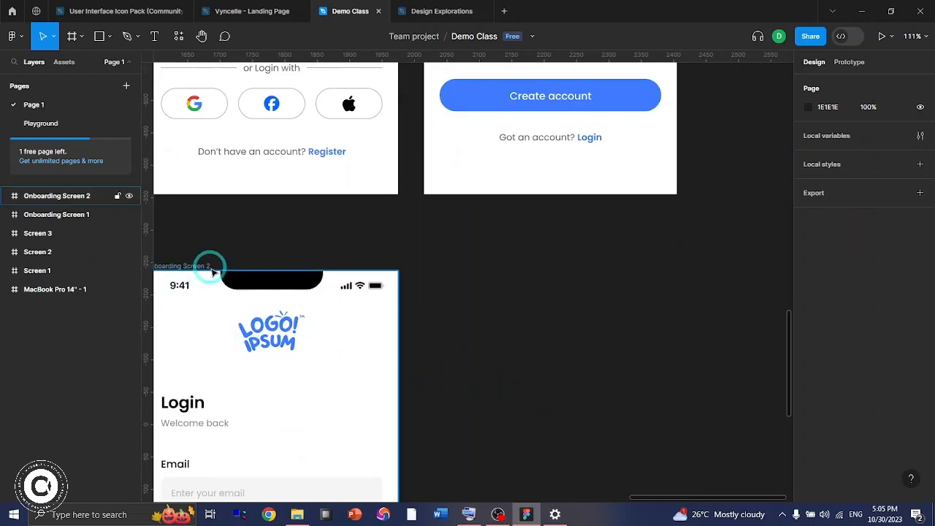
{"action": "scroll", "coordinate": [428, 294], "scroll_direction": "down", "scroll_amount": 3}
{"action": "scroll", "coordinate": [366, 280], "scroll_direction": "left", "scroll_amount": 2}
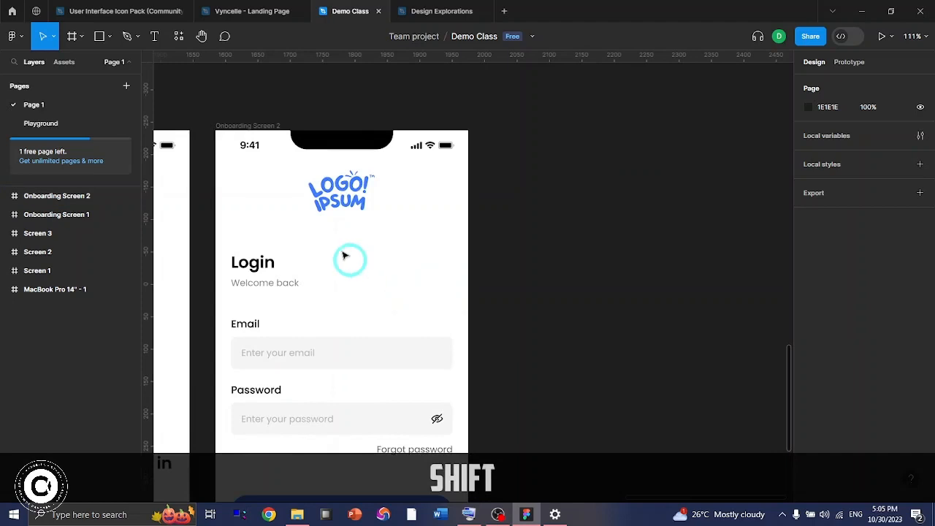
{"action": "left_click", "coordinate": [254, 125]}
{"action": "key", "text": "ctrl+c"}
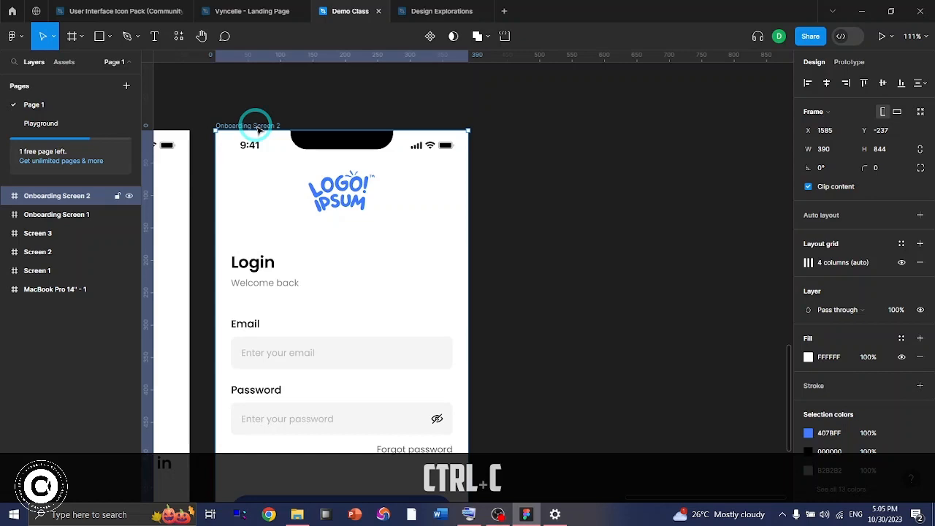
{"action": "key", "text": "ctrl+v"}
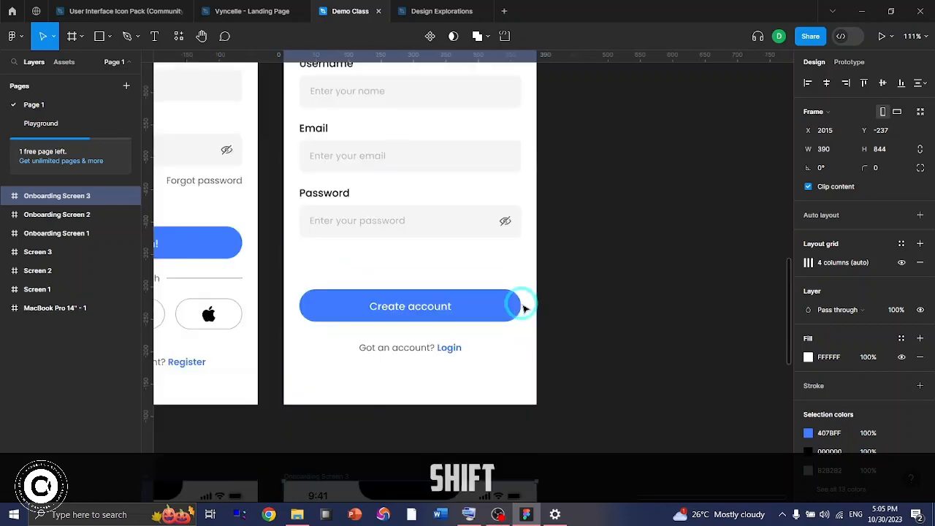
Step: Examine the Create Account design on Screen 3 against Screen 2, including its status bar, logo and curved blue header
{"action": "scroll", "coordinate": [432, 282], "scroll_direction": "up", "scroll_amount": 3}
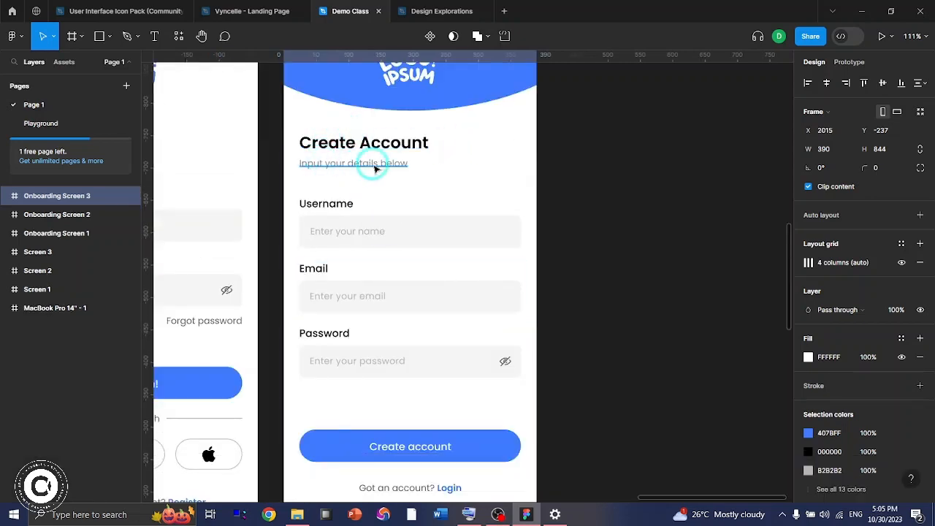
{"action": "scroll", "coordinate": [374, 169], "scroll_direction": "up", "scroll_amount": 3}
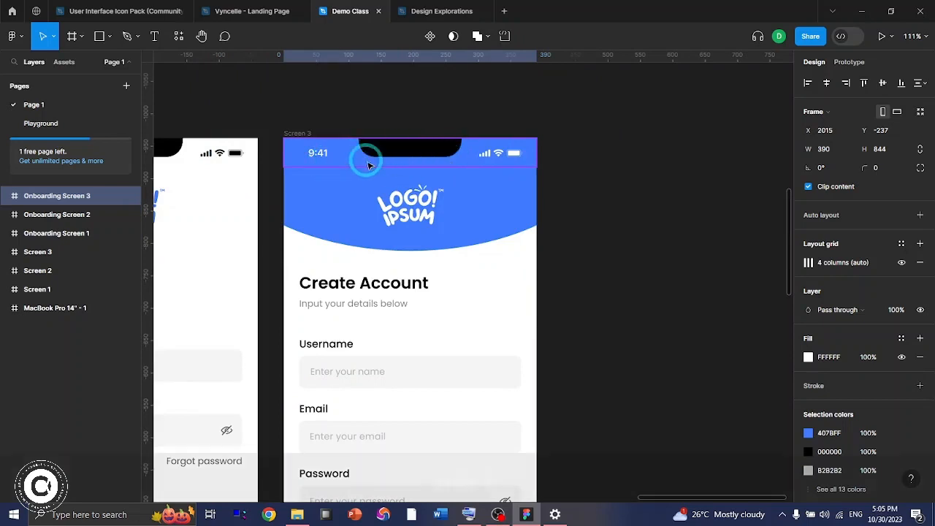
{"action": "scroll", "coordinate": [366, 156], "scroll_direction": "left", "scroll_amount": 5}
{"action": "scroll", "coordinate": [439, 167], "scroll_direction": "left", "scroll_amount": 3}
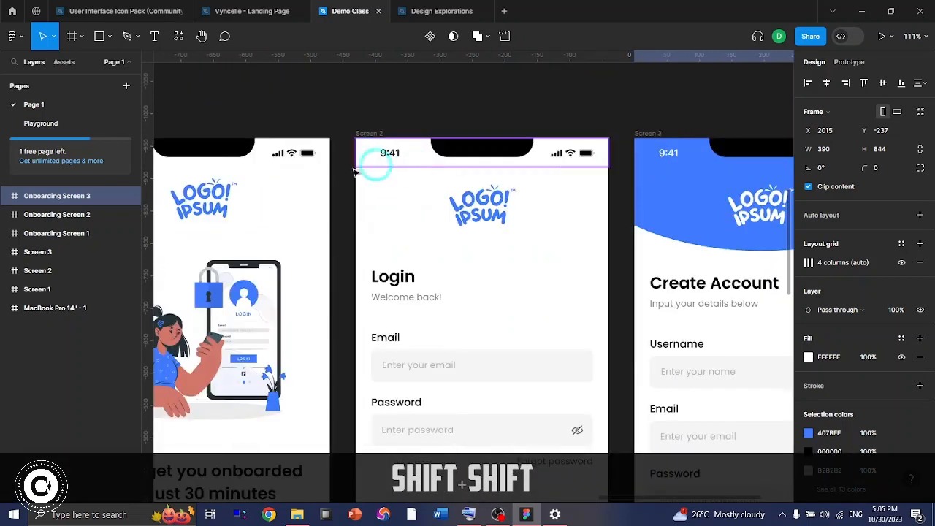
{"action": "scroll", "coordinate": [447, 160], "scroll_direction": "right", "scroll_amount": 3}
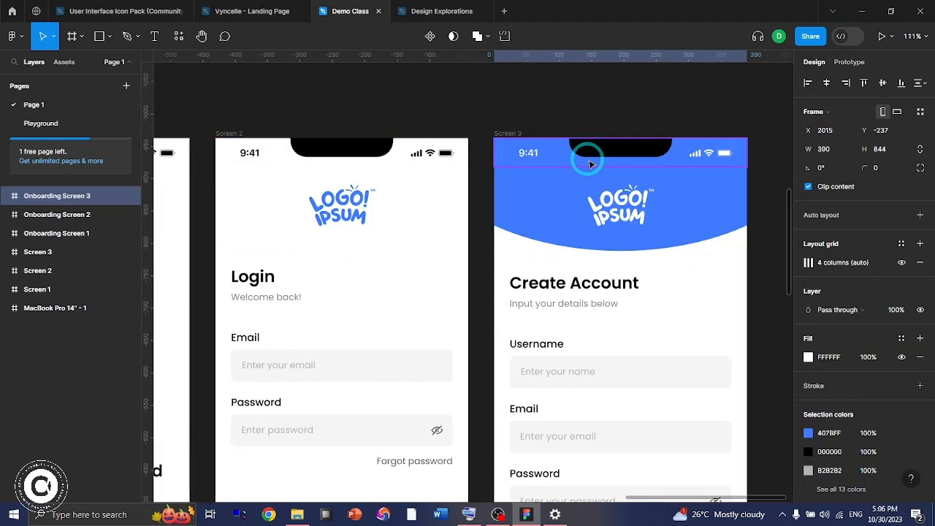
{"action": "scroll", "coordinate": [543, 151], "scroll_direction": "up", "scroll_amount": 5, "text": "ctrl"}
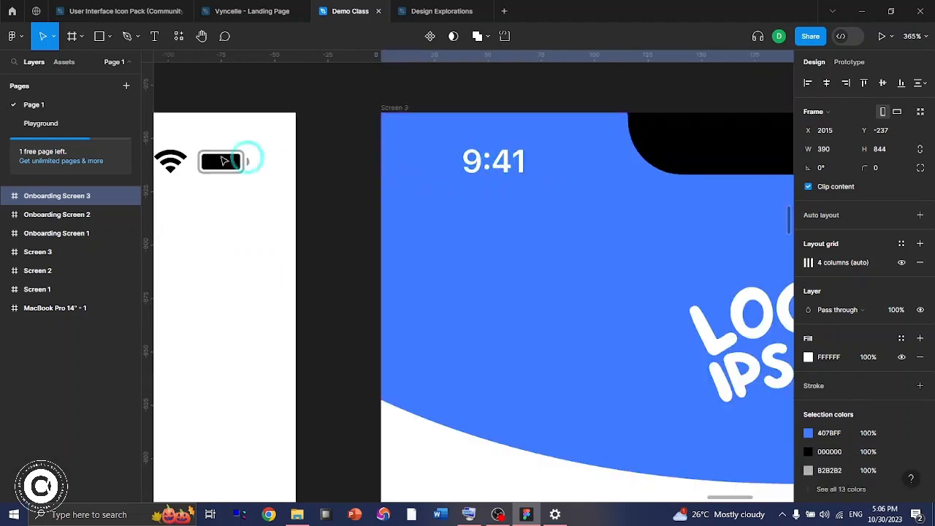
{"action": "scroll", "coordinate": [230, 164], "scroll_direction": "down", "scroll_amount": 5, "text": "ctrl"}
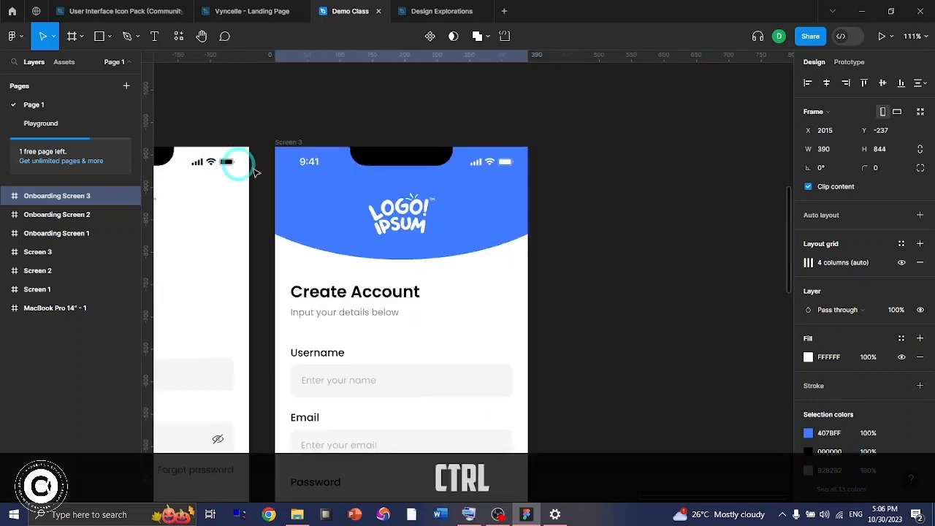
{"action": "scroll", "coordinate": [494, 265], "scroll_direction": "down", "scroll_amount": 8}
{"action": "scroll", "coordinate": [494, 265], "scroll_direction": "up", "scroll_amount": 1}
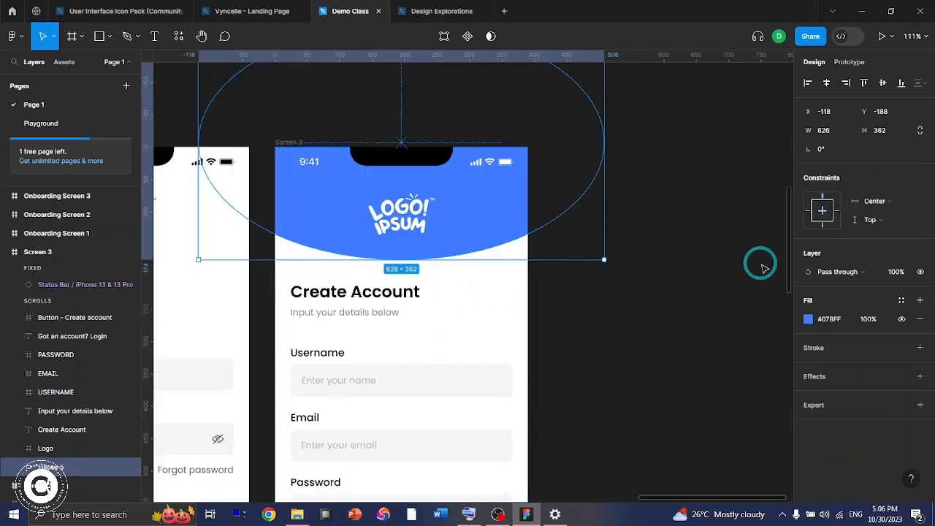
Step: Check the width and height of the blue header ellipse on Screen 3
{"action": "left_click", "coordinate": [821, 131]}
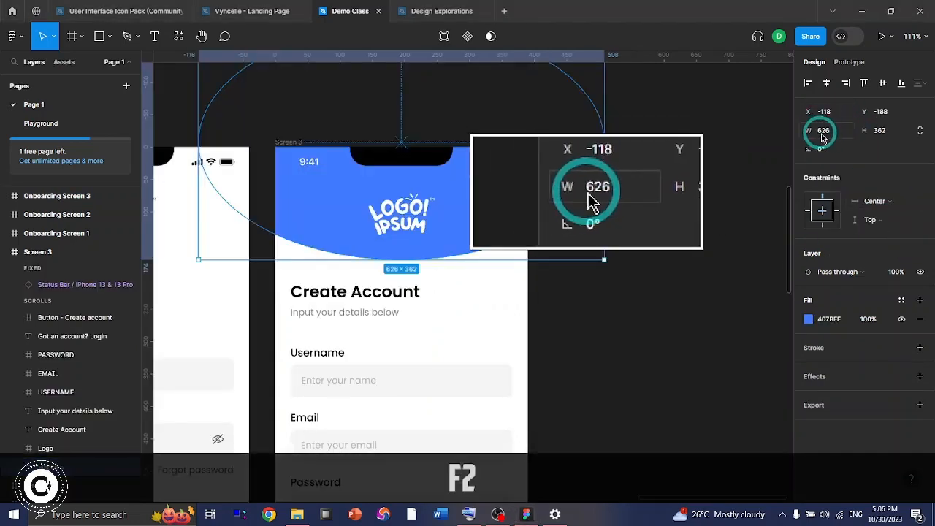
{"action": "left_click", "coordinate": [880, 130]}
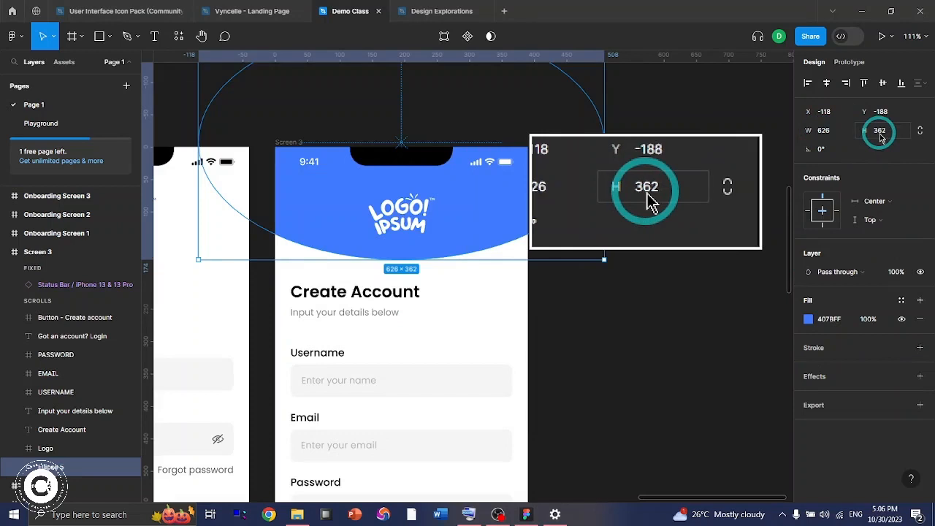
{"action": "left_click", "coordinate": [212, 74]}
{"action": "left_click", "coordinate": [301, 138]}
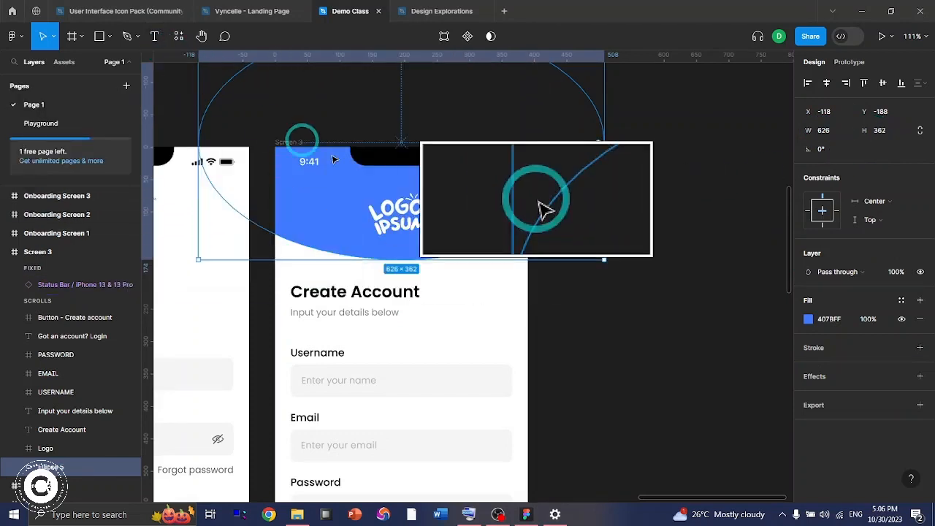
{"action": "key", "text": "F2"}
Step: Draw an ellipse about 563 × 200 across the upper part of the Onboarding Screen 3 frame
{"action": "left_click", "coordinate": [100, 37]}
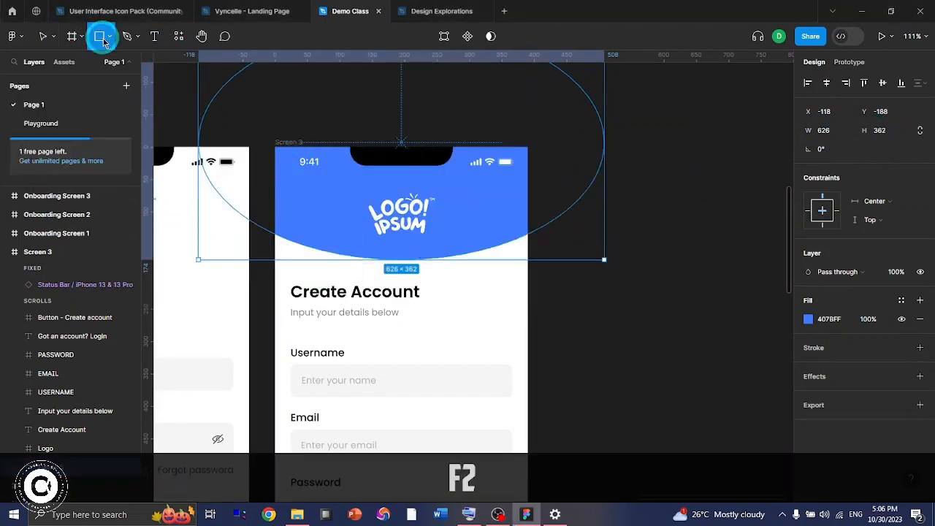
{"action": "left_click", "coordinate": [113, 102]}
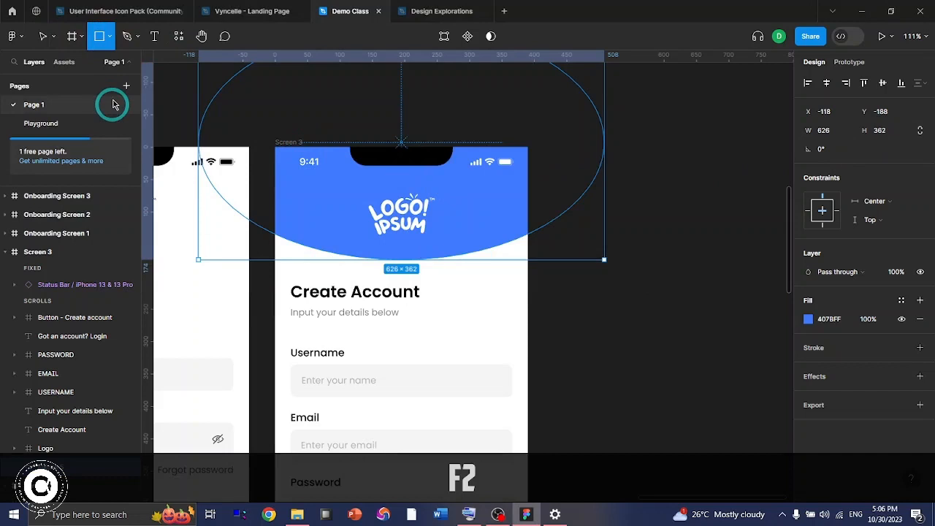
{"action": "key", "text": "o"}
{"action": "scroll", "coordinate": [409, 263], "scroll_direction": "down", "scroll_amount": 10}
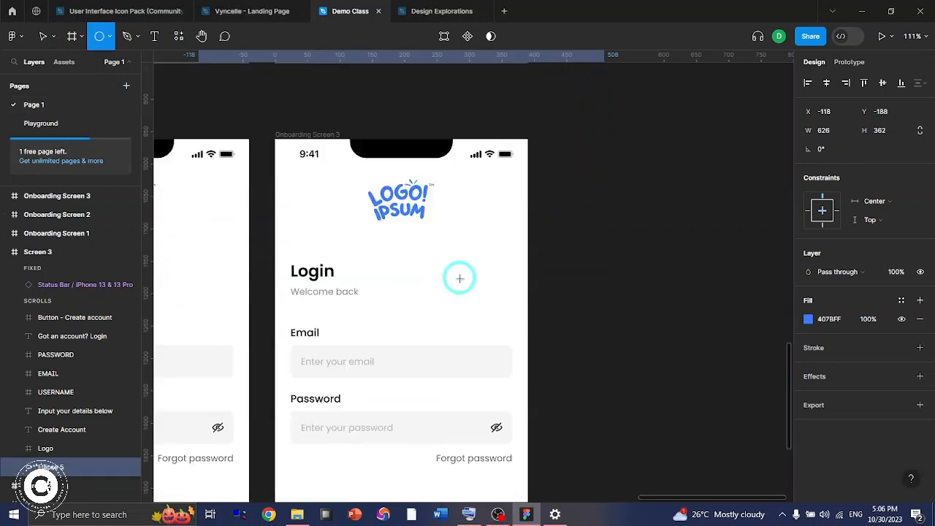
{"action": "mouse_move", "coordinate": [259, 103]}
{"action": "left_mouse_down"}
{"action": "mouse_move", "coordinate": [626, 203]}
{"action": "mouse_move", "coordinate": [623, 233]}
{"action": "left_mouse_up"}
Step: Resize the new ellipse to 626 × 362 and move it into Onboarding Screen 3, at about X -111, Y -176
{"action": "scroll", "coordinate": [493, 191], "scroll_direction": "up", "scroll_amount": 10}
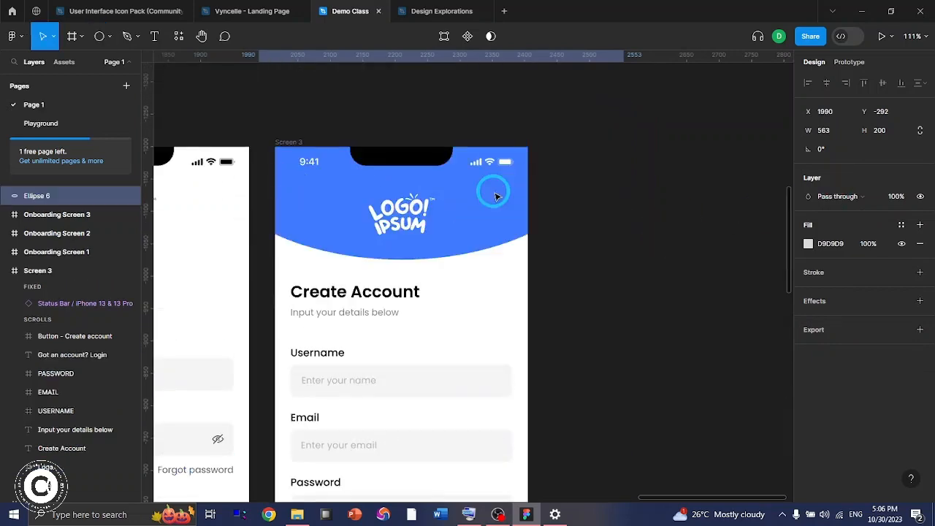
{"action": "left_click", "coordinate": [497, 226]}
{"action": "scroll", "coordinate": [435, 306], "scroll_direction": "down", "scroll_amount": 4}
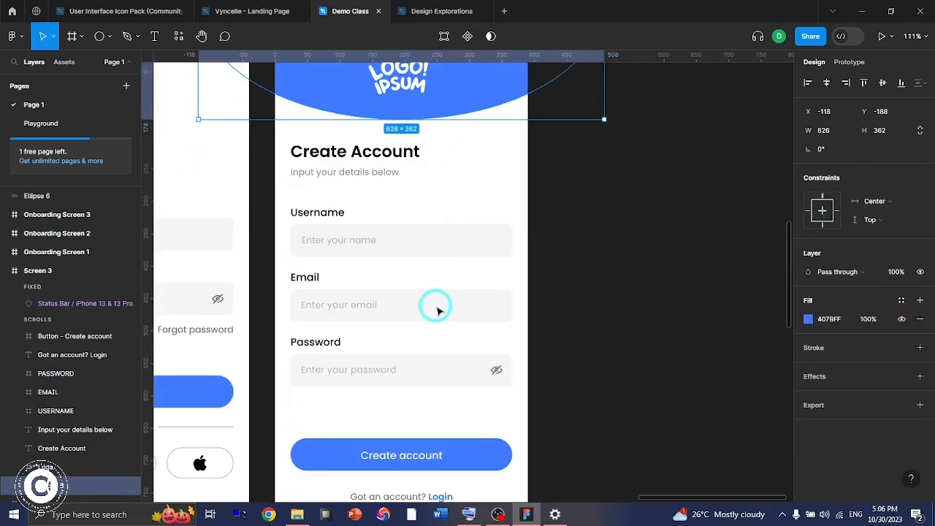
{"action": "scroll", "coordinate": [437, 309], "scroll_direction": "down", "scroll_amount": 6}
{"action": "left_click", "coordinate": [438, 409]}
{"action": "left_click", "coordinate": [825, 132]}
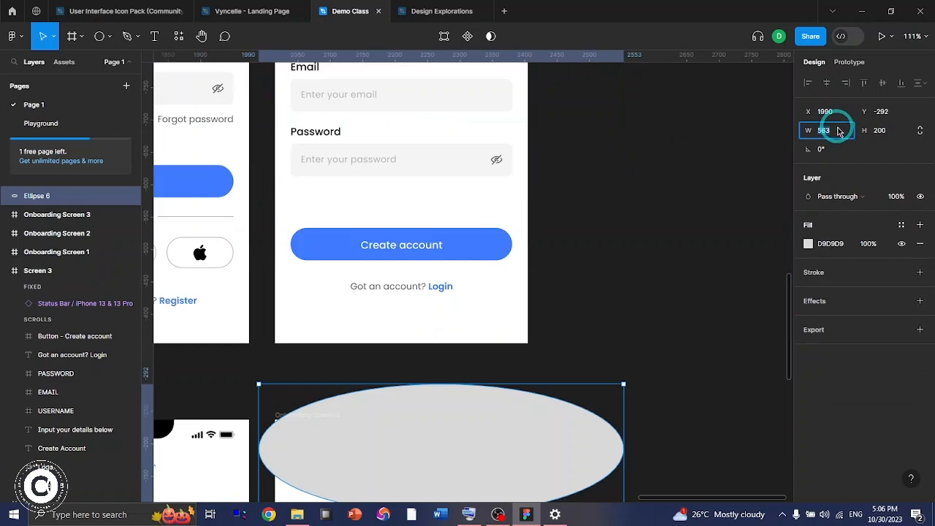
{"action": "type", "text": "626"}
{"action": "left_click", "coordinate": [880, 132]}
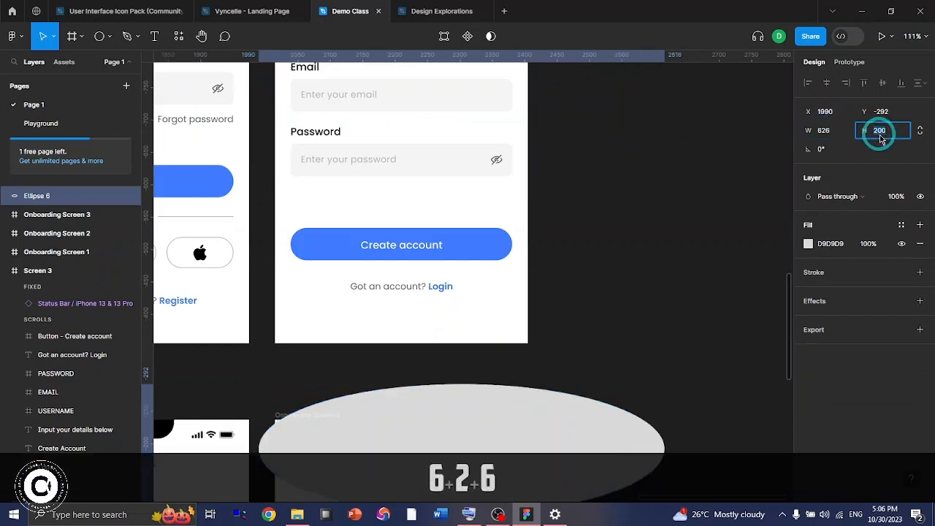
{"action": "type", "text": "362"}
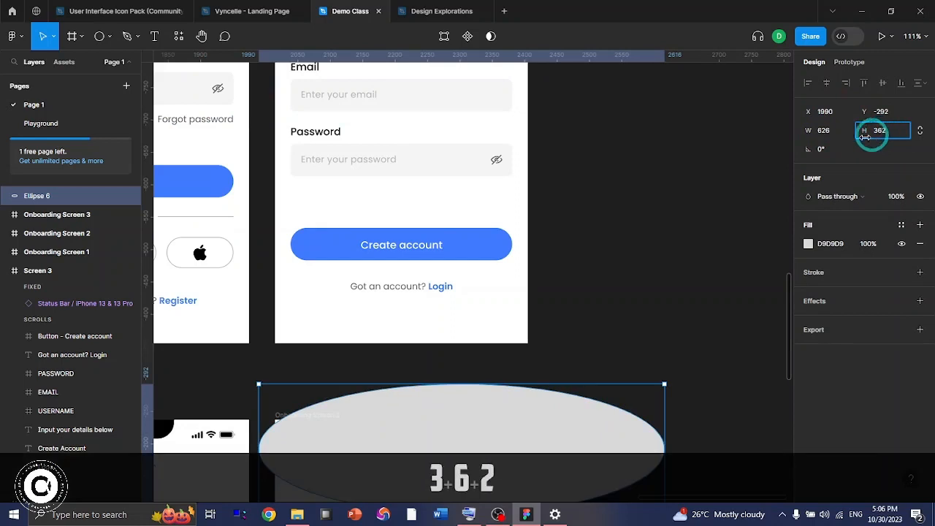
{"action": "key", "text": "Return"}
{"action": "scroll", "coordinate": [338, 319], "scroll_direction": "down", "scroll_amount": 6}
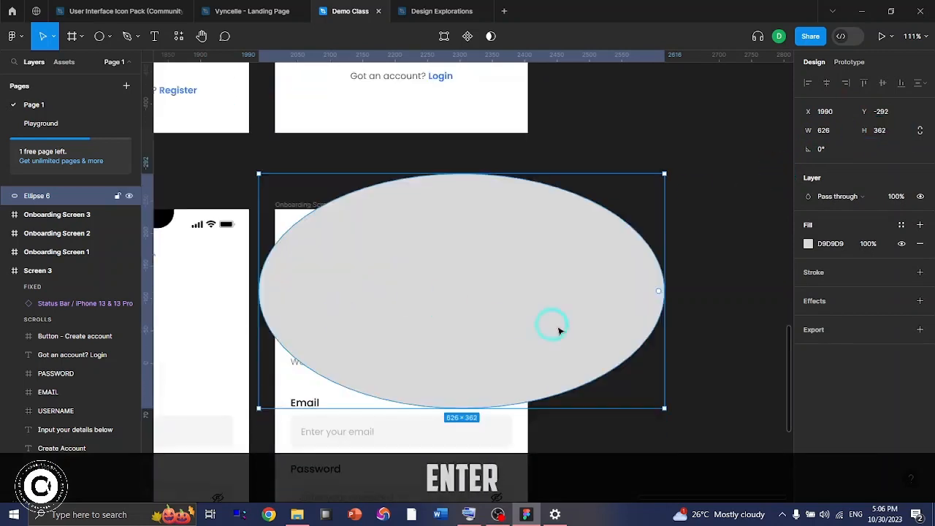
{"action": "left_click_drag", "start_coordinate": [538, 320], "coordinate": [386, 281]}
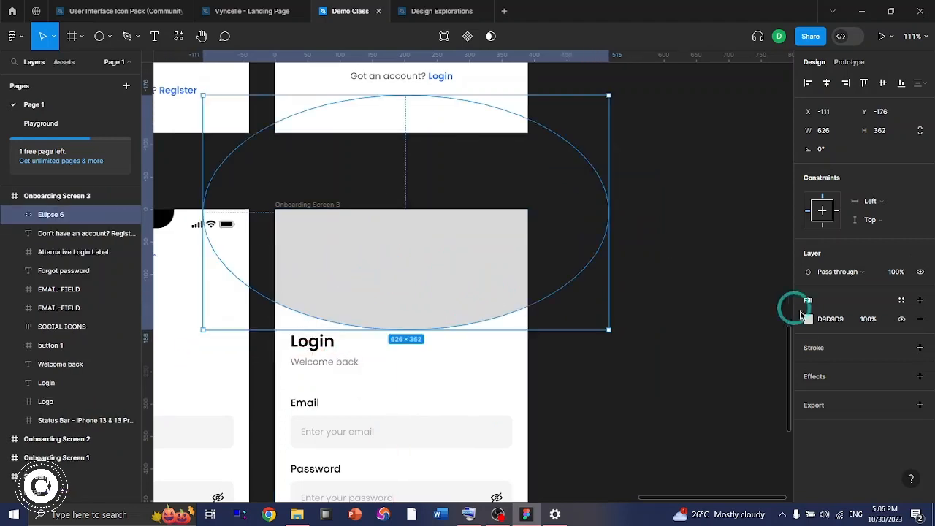
Step: Fill the ellipse with the blue 407BFF sampled from the Create account button on Screen 3
{"action": "left_click", "coordinate": [808, 319]}
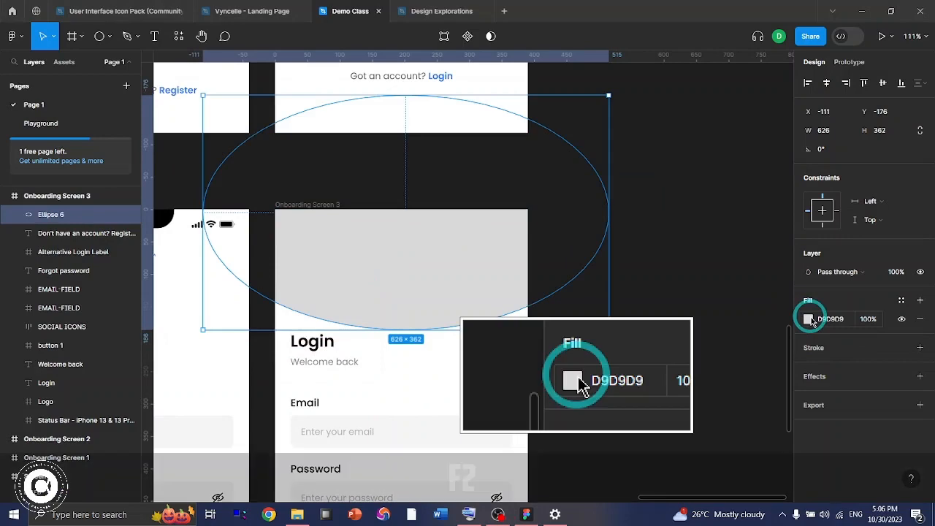
{"action": "left_click", "coordinate": [809, 319]}
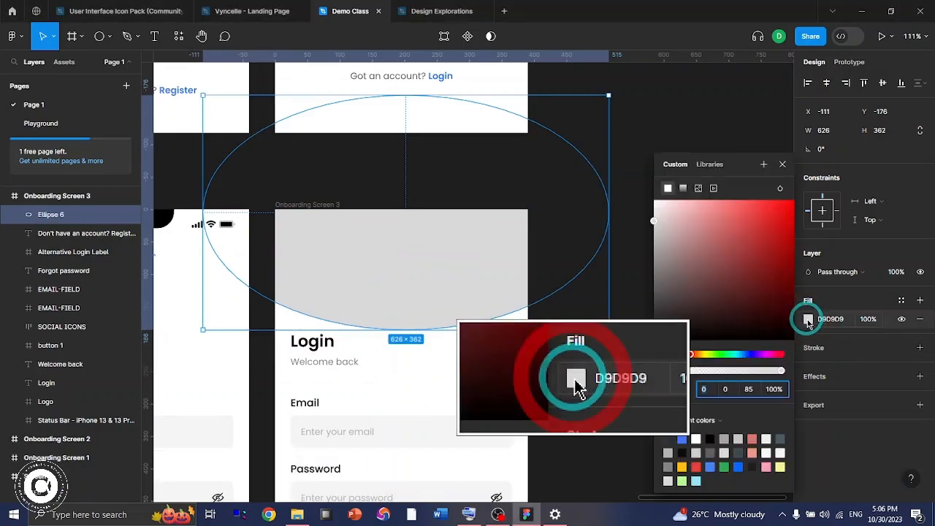
{"action": "left_click", "coordinate": [669, 364]}
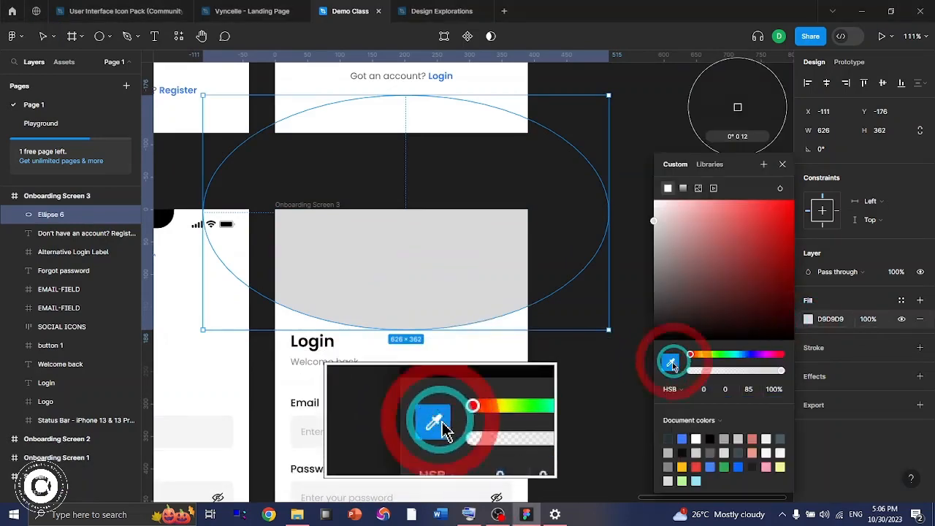
{"action": "scroll", "coordinate": [438, 308], "scroll_direction": "up", "scroll_amount": 5}
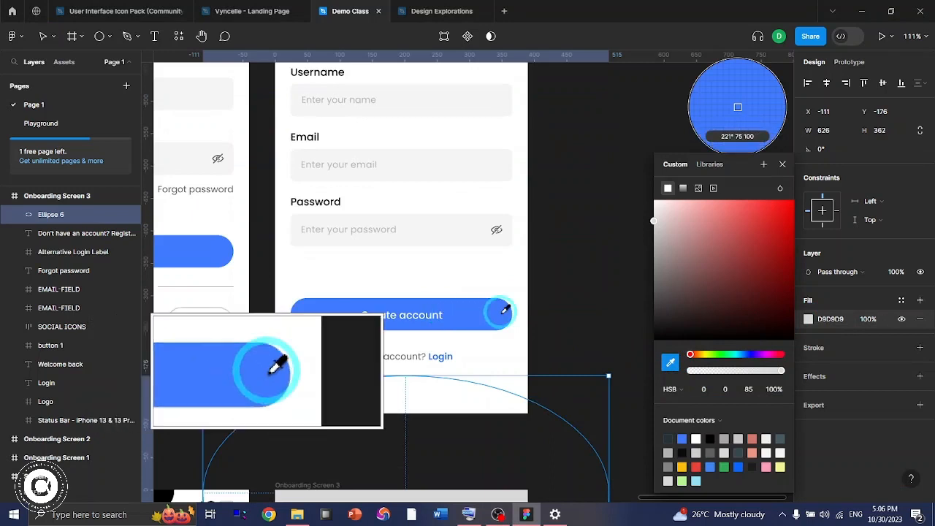
{"action": "left_click", "coordinate": [505, 309]}
{"action": "left_click", "coordinate": [782, 164]}
{"action": "scroll", "coordinate": [646, 247], "scroll_direction": "down", "scroll_amount": 5}
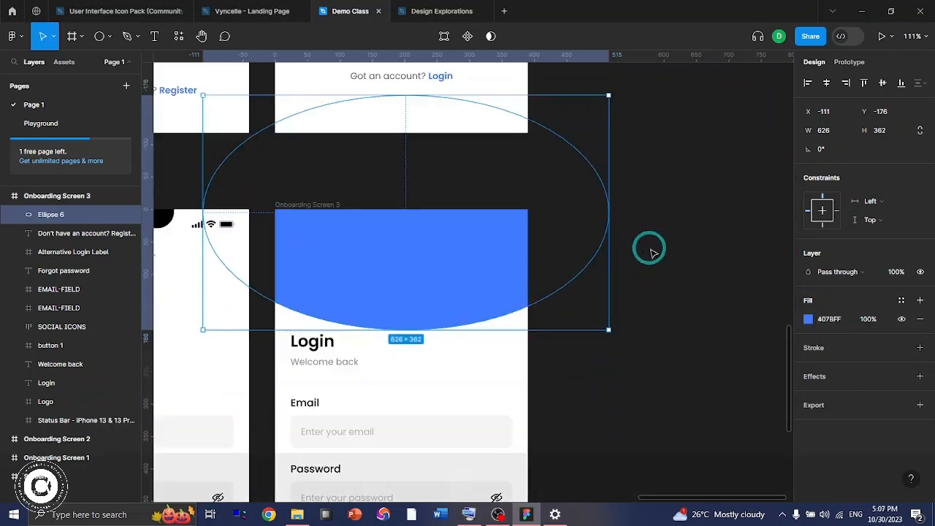
Step: Try moving the blue ellipse down over the login heading and email field, and undo the move
{"action": "key", "text": "F2"}
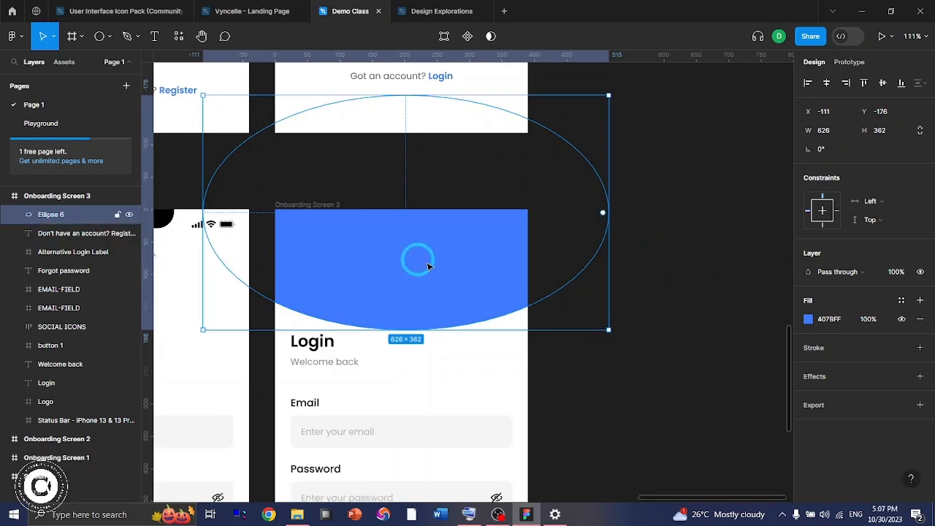
{"action": "left_click_drag", "start_coordinate": [429, 266], "coordinate": [389, 403]}
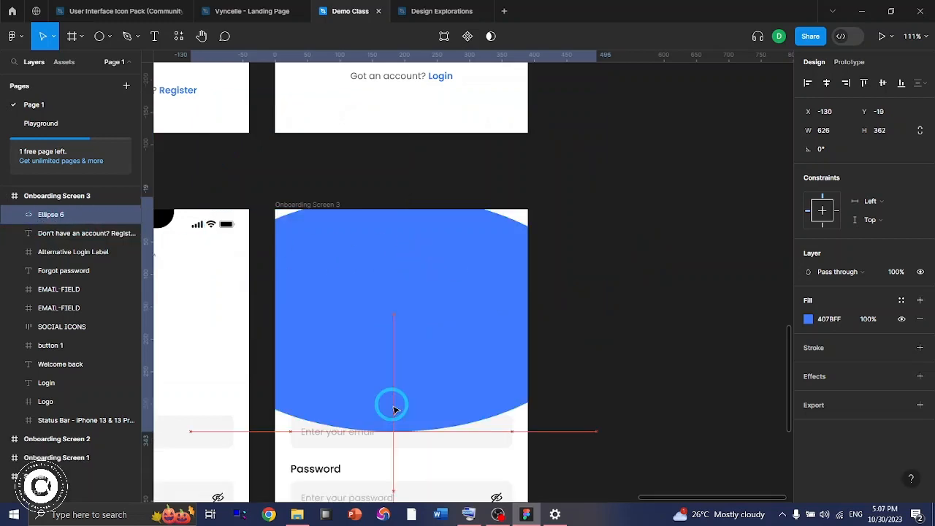
{"action": "key", "text": "ctrl+z"}
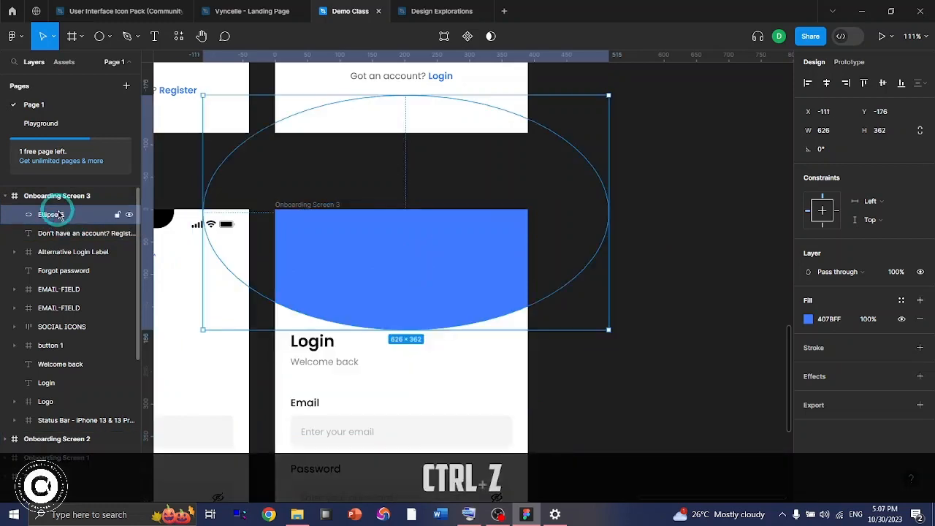
Step: Send the blue ellipse to the back of Onboarding Screen 3's layer stack and bring the status bar to the front
{"action": "mouse_move", "coordinate": [57, 214]}
{"action": "left_mouse_down"}
{"action": "mouse_move", "coordinate": [70, 310]}
{"action": "mouse_move", "coordinate": [56, 410]}
{"action": "mouse_move", "coordinate": [69, 194]}
{"action": "mouse_move", "coordinate": [68, 206]}
{"action": "left_mouse_up"}
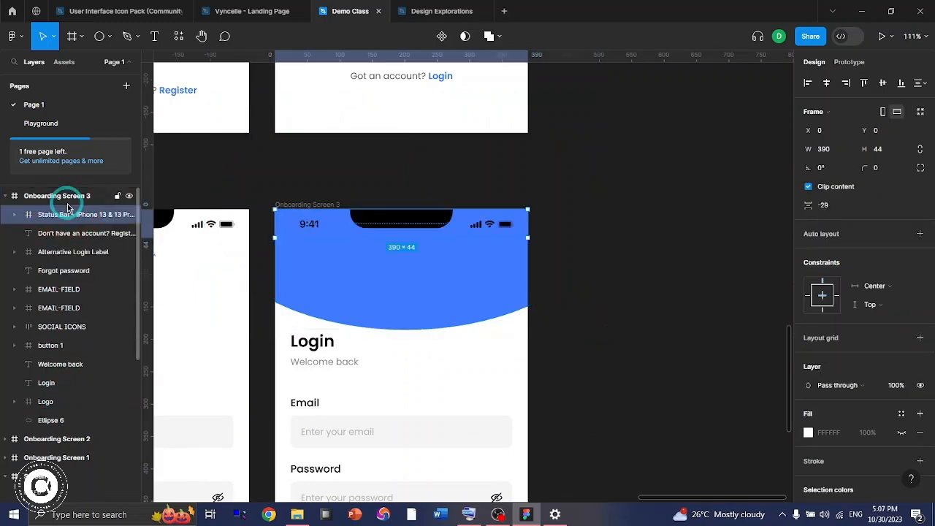
Step: Recolour the logo in the blue header of Onboarding Screen 3 to white FFFFFF
{"action": "left_click", "coordinate": [49, 402]}
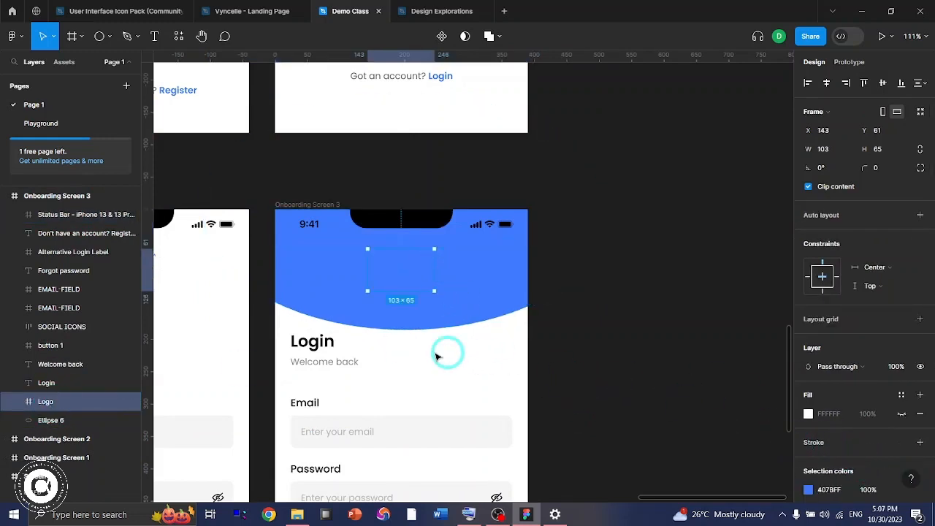
{"action": "scroll", "coordinate": [832, 460], "scroll_direction": "down", "scroll_amount": 2}
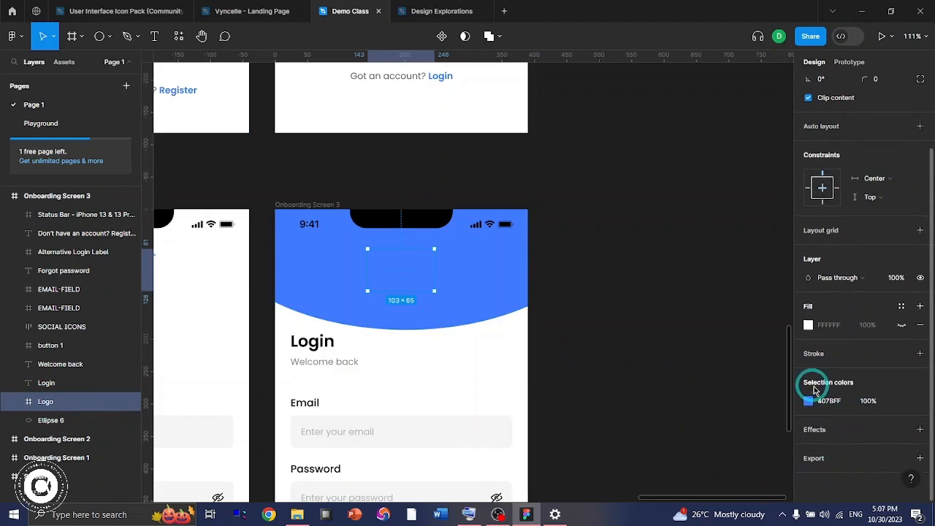
{"action": "left_click", "coordinate": [828, 400]}
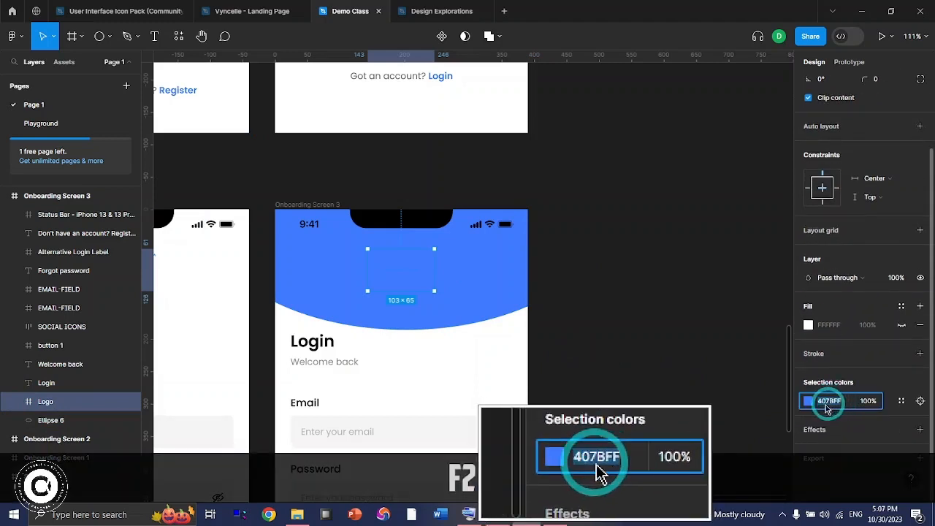
{"action": "left_click", "coordinate": [803, 404]}
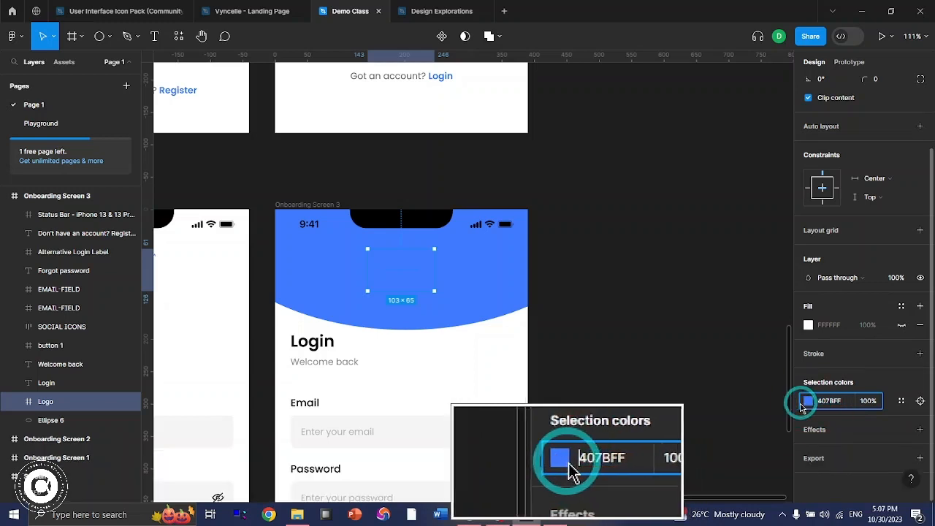
{"action": "left_click", "coordinate": [806, 401]}
{"action": "left_click_drag", "start_coordinate": [657, 201], "coordinate": [590, 179]}
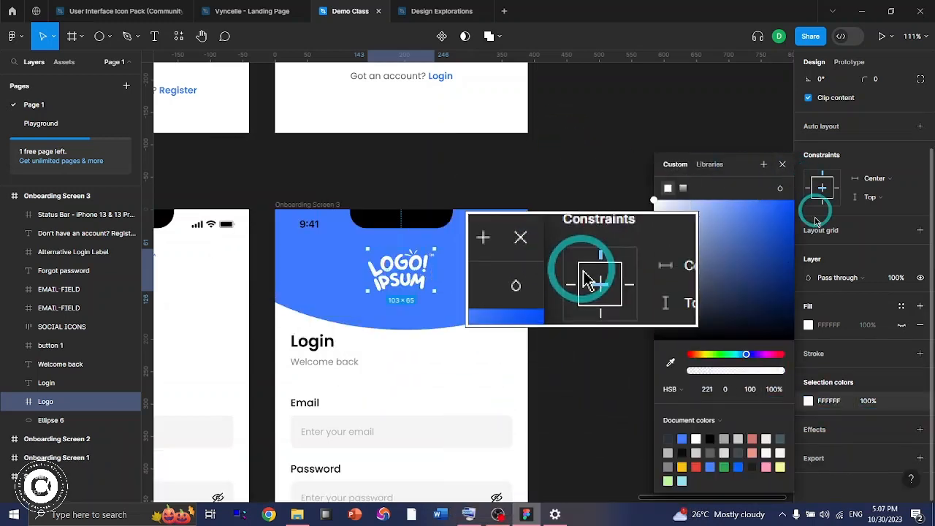
{"action": "left_click", "coordinate": [620, 277]}
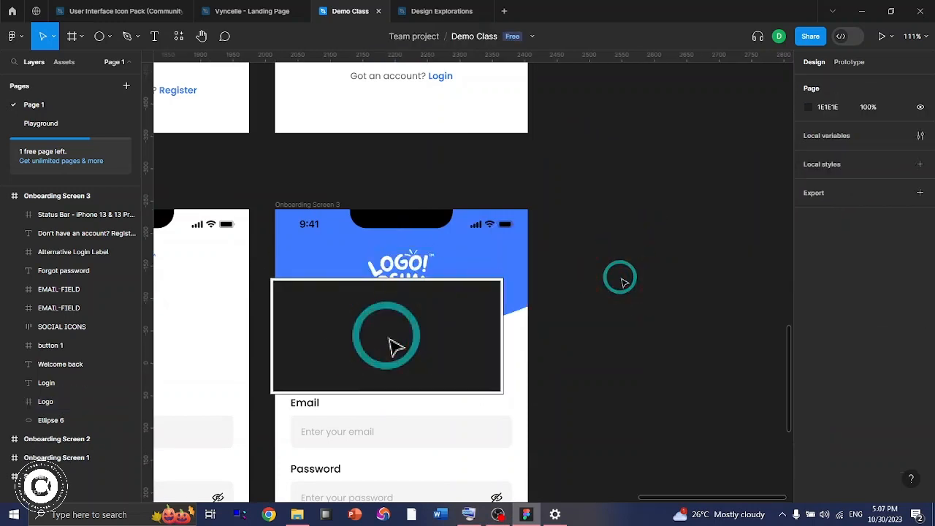
{"action": "key", "text": "F2"}
Step: Set the fill of the status bar's time, signal, Wi-Fi and battery vectors on Onboarding Screen 3 to white FFFFFF
{"action": "left_click", "coordinate": [499, 225]}
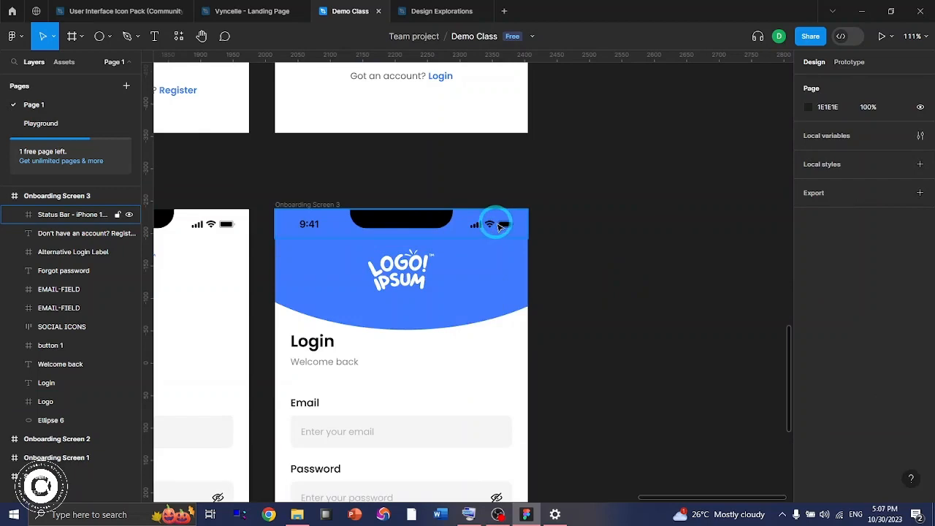
{"action": "left_click", "coordinate": [499, 226]}
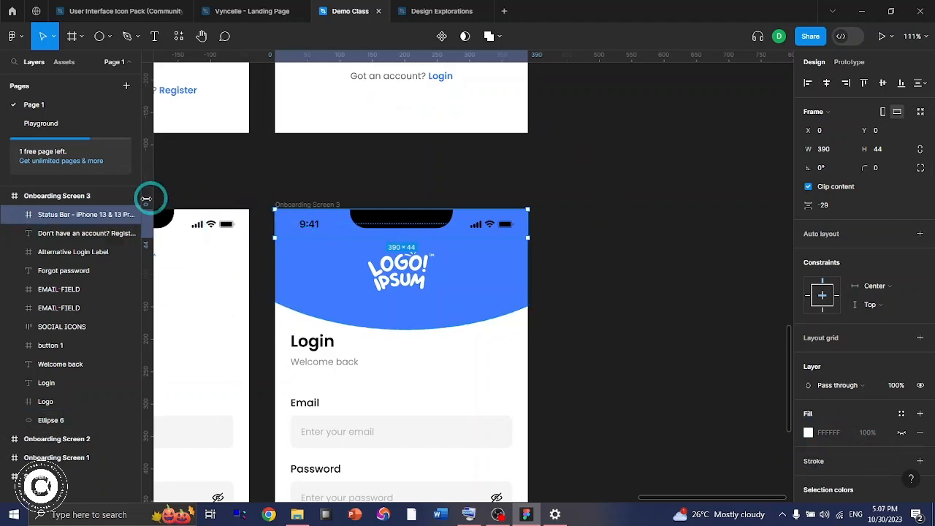
{"action": "left_click", "coordinate": [15, 214]}
{"action": "left_click", "coordinate": [28, 233]}
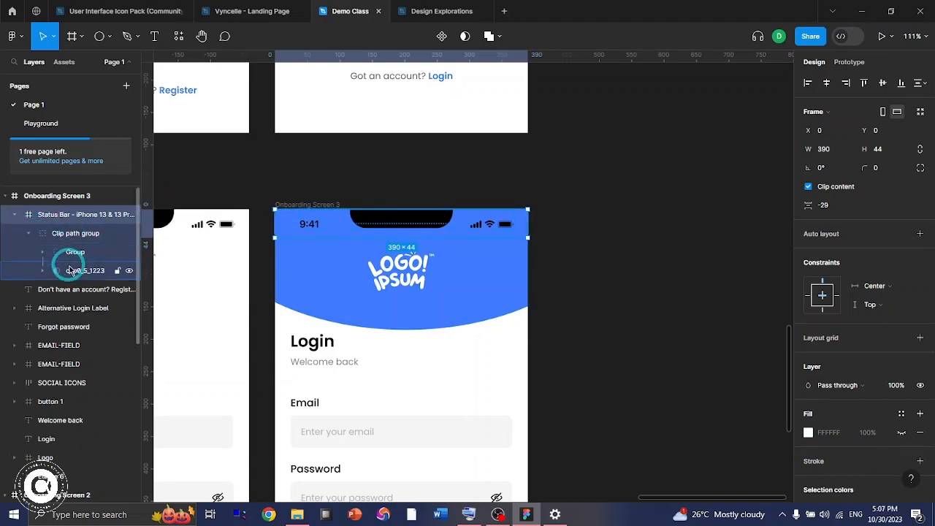
{"action": "left_click", "coordinate": [70, 270]}
{"action": "left_click", "coordinate": [310, 224], "text": "ctrl"}
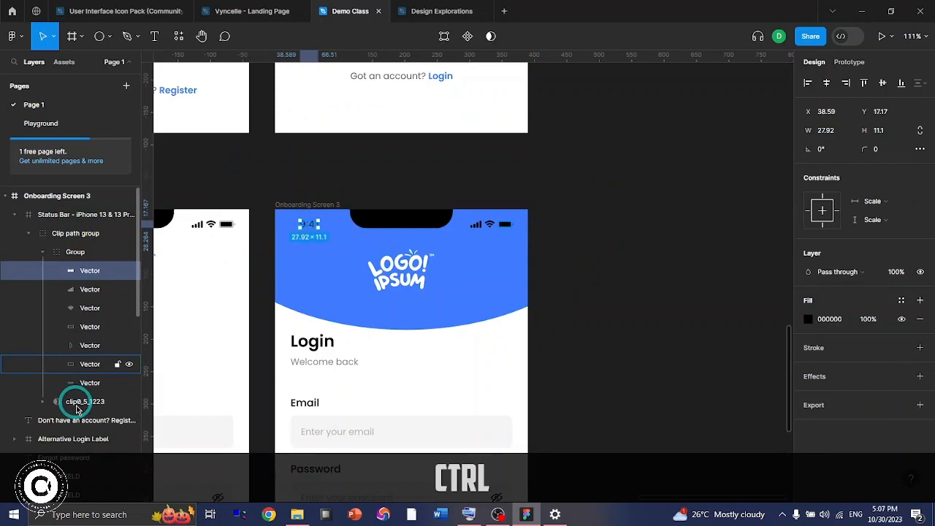
{"action": "left_click", "coordinate": [90, 290], "text": "ctrl"}
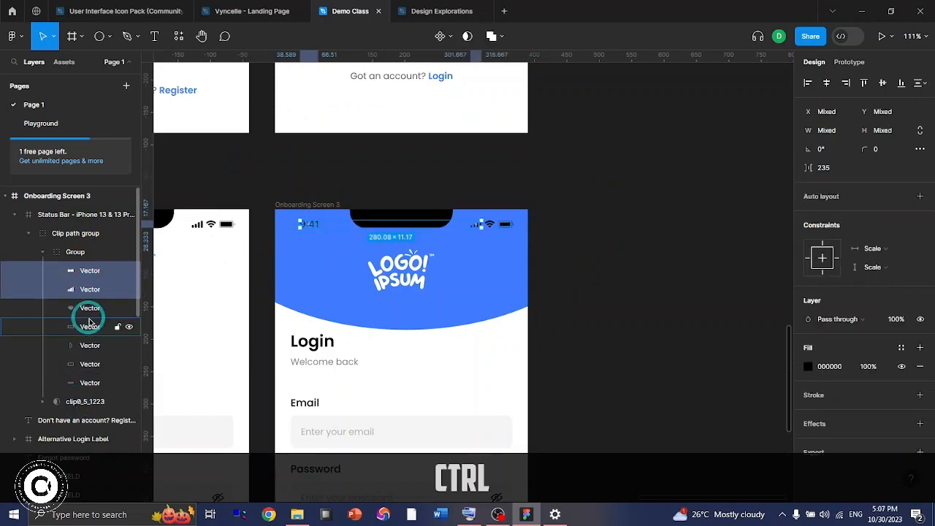
{"action": "left_click", "coordinate": [89, 314], "text": "ctrl"}
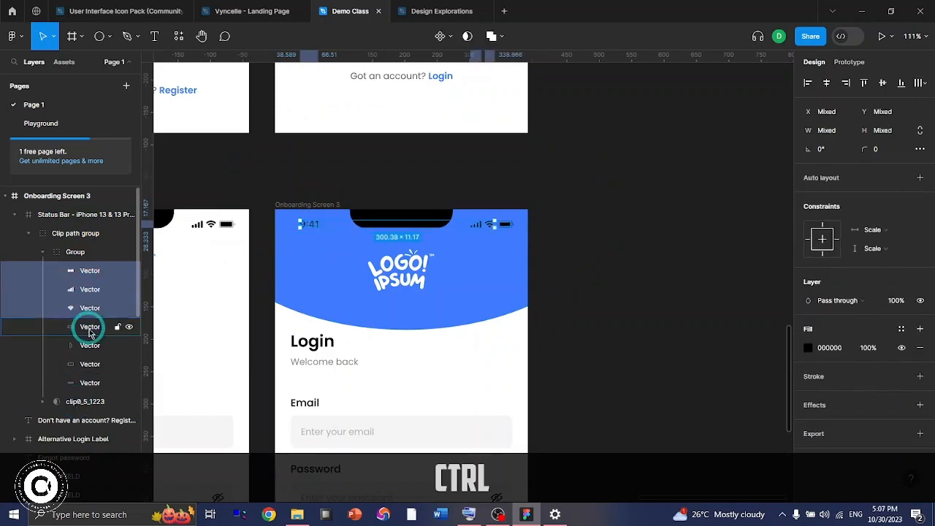
{"action": "left_click", "coordinate": [88, 328], "text": "ctrl"}
{"action": "left_click", "coordinate": [88, 348], "text": "ctrl"}
{"action": "left_click", "coordinate": [88, 364], "text": "ctrl"}
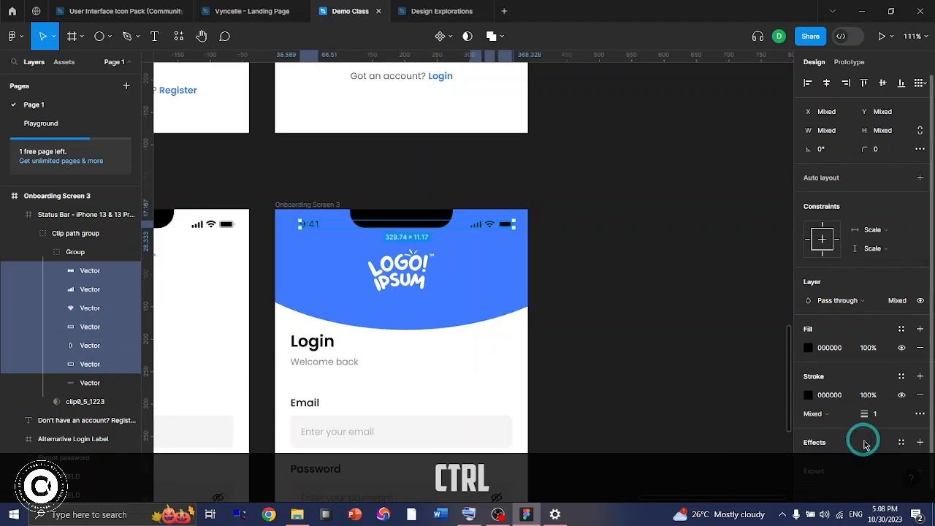
{"action": "scroll", "coordinate": [839, 380], "scroll_direction": "down", "scroll_amount": 1}
{"action": "left_click", "coordinate": [808, 334]}
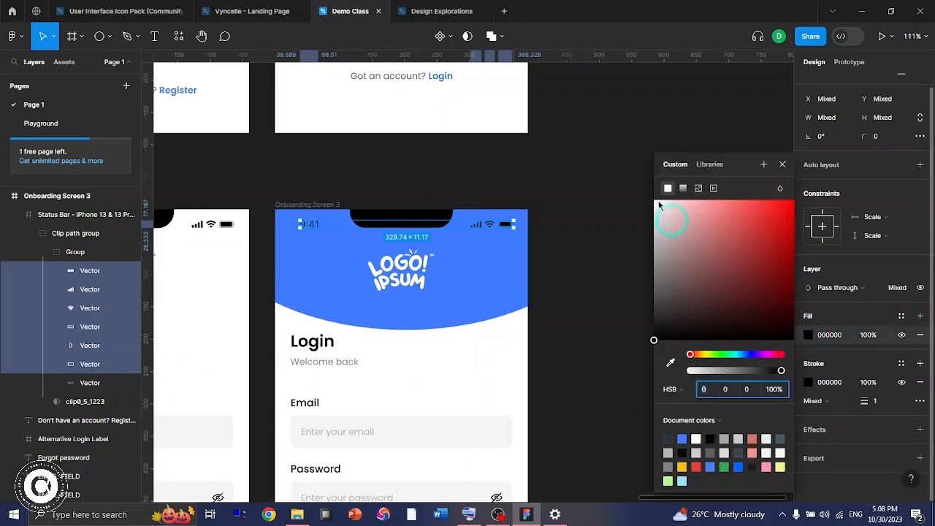
{"action": "left_click_drag", "start_coordinate": [659, 207], "coordinate": [594, 119]}
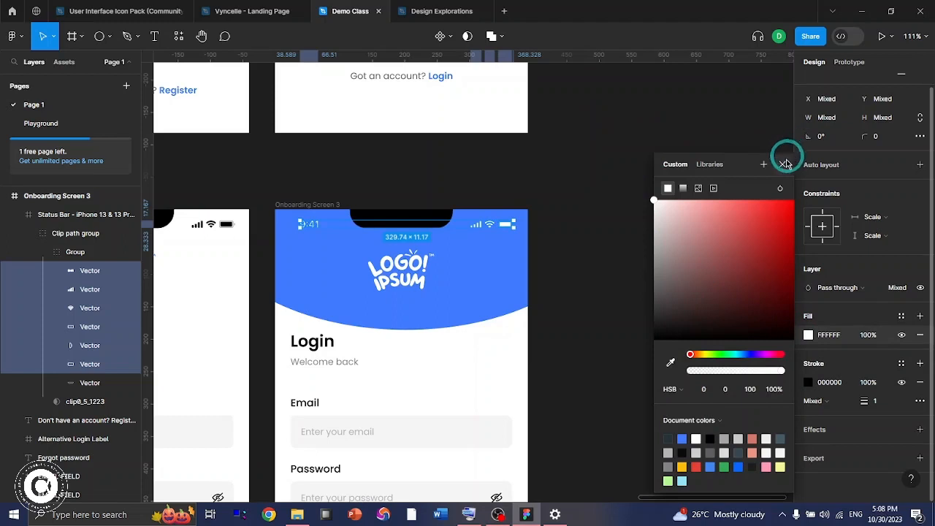
{"action": "left_click", "coordinate": [784, 164]}
{"action": "left_click", "coordinate": [691, 225]}
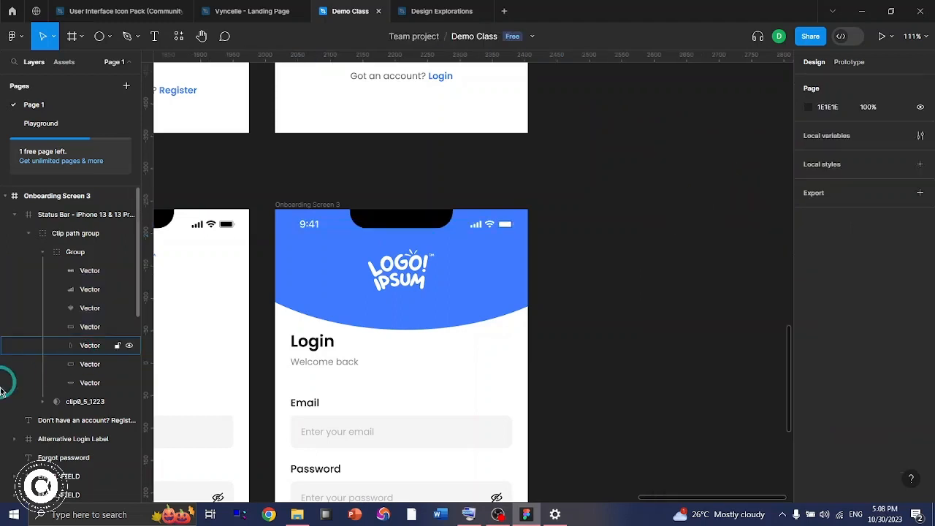
Step: Set the stroke of the 21 × 10.33 battery vector in the status bar to white FFFFFF and collapse the status bar's layers
{"action": "left_click", "coordinate": [98, 363]}
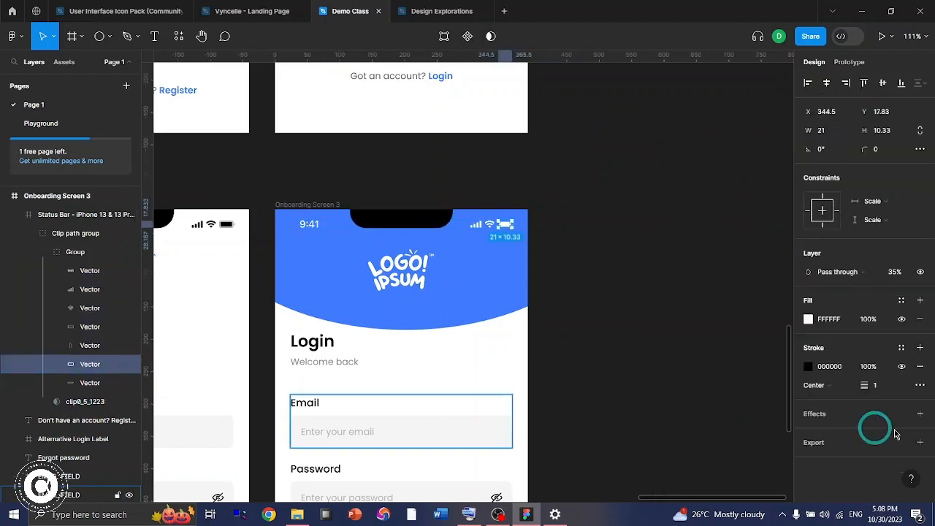
{"action": "left_click", "coordinate": [807, 366]}
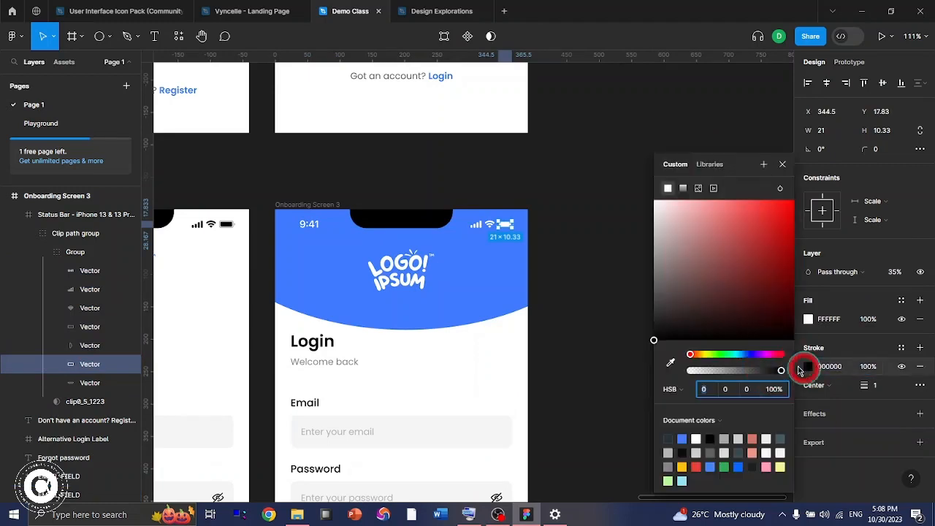
{"action": "left_click_drag", "start_coordinate": [704, 268], "coordinate": [650, 144]}
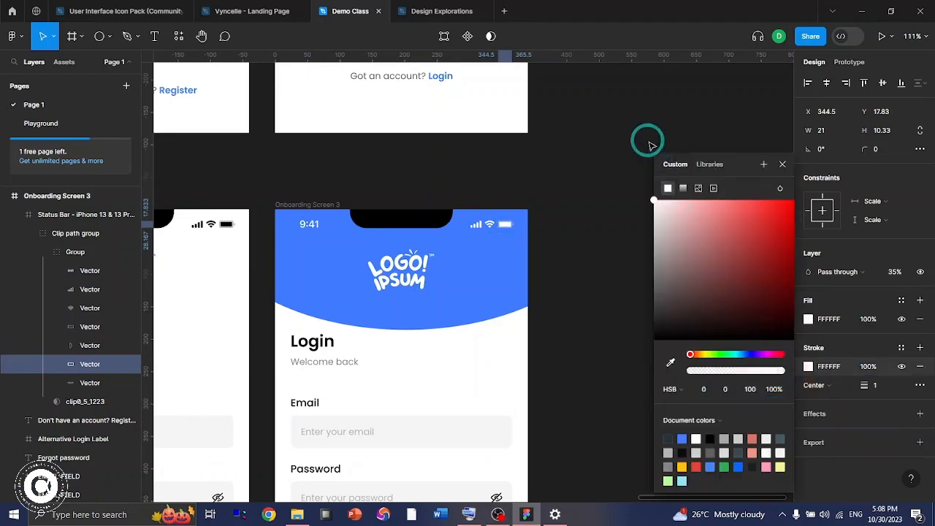
{"action": "left_click", "coordinate": [782, 163]}
{"action": "left_click", "coordinate": [716, 234]}
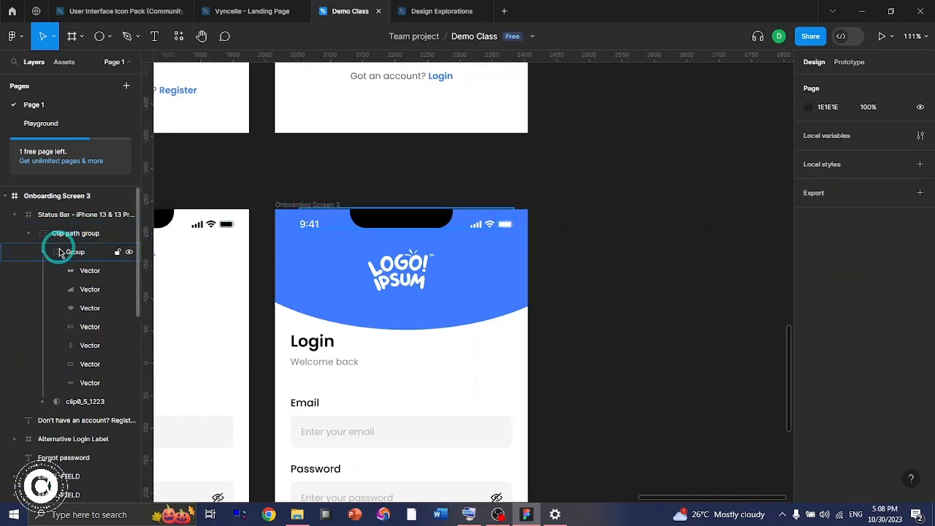
{"action": "left_click", "coordinate": [14, 214]}
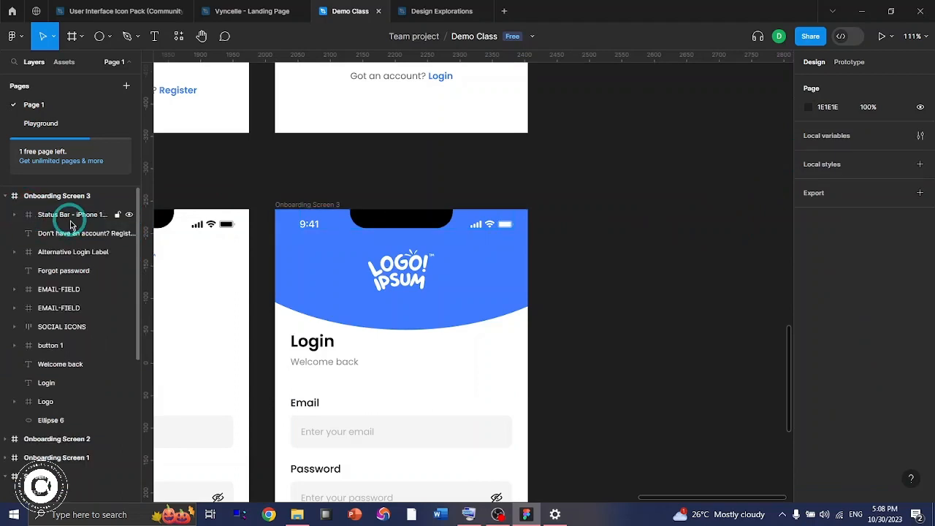
Step: Change the Login heading under the blue header of Onboarding Screen 3 to "Create Account"
{"action": "scroll", "coordinate": [407, 302], "scroll_direction": "up", "scroll_amount": 4}
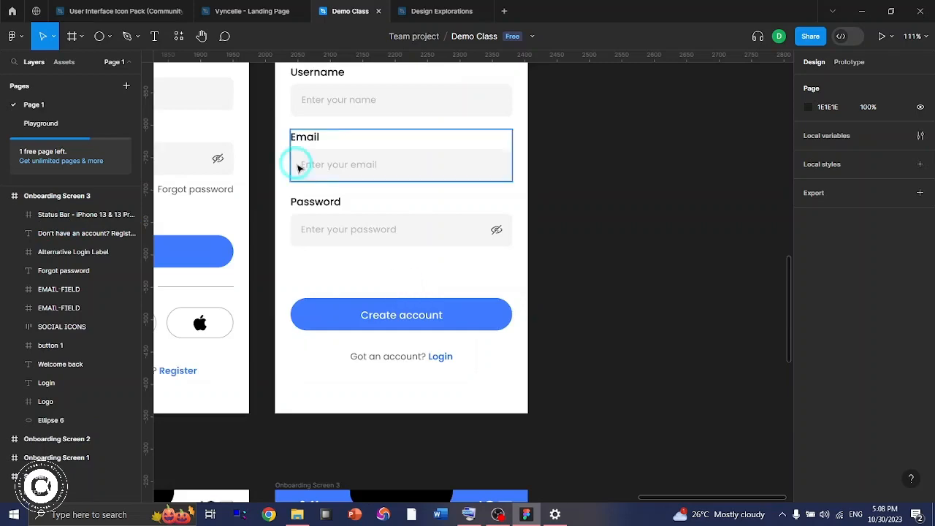
{"action": "scroll", "coordinate": [299, 157], "scroll_direction": "up", "scroll_amount": 2}
{"action": "scroll", "coordinate": [327, 241], "scroll_direction": "down", "scroll_amount": 6}
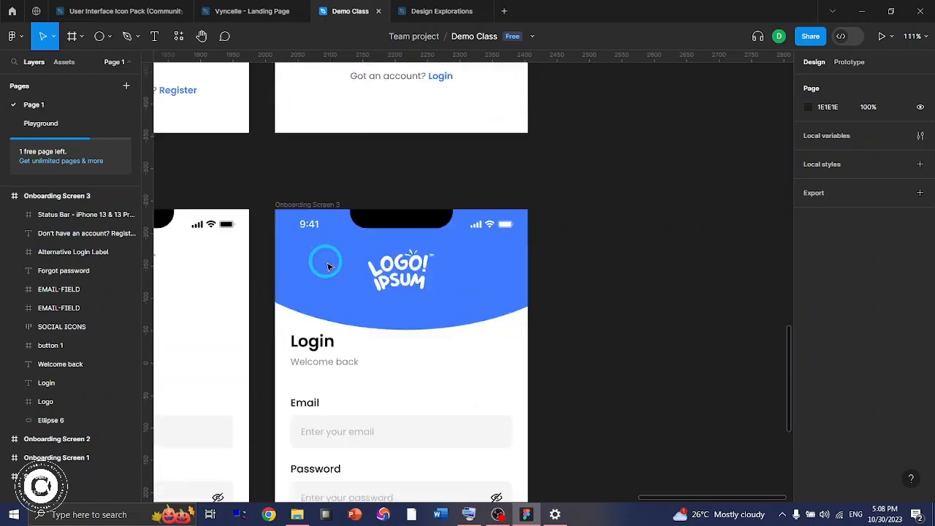
{"action": "left_click", "coordinate": [318, 349]}
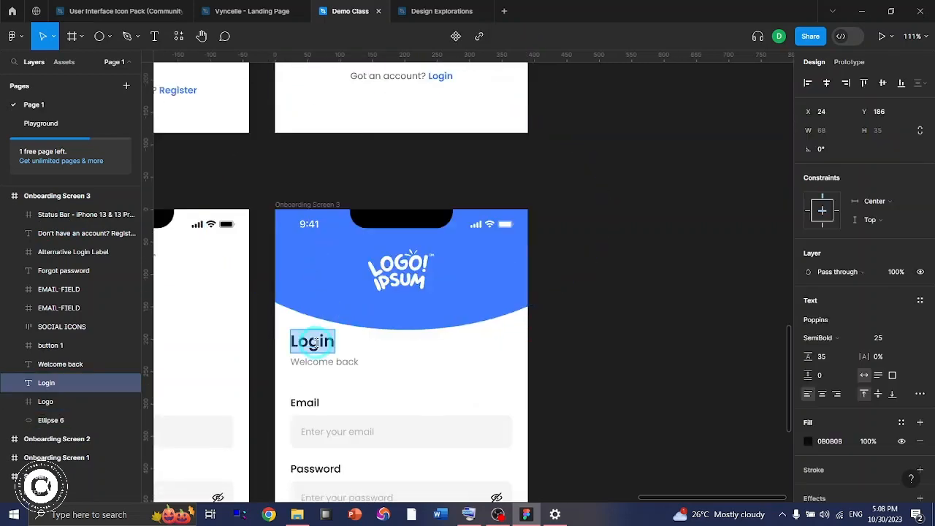
{"action": "double_click", "coordinate": [315, 343]}
{"action": "key", "text": "Caps_Lock"}
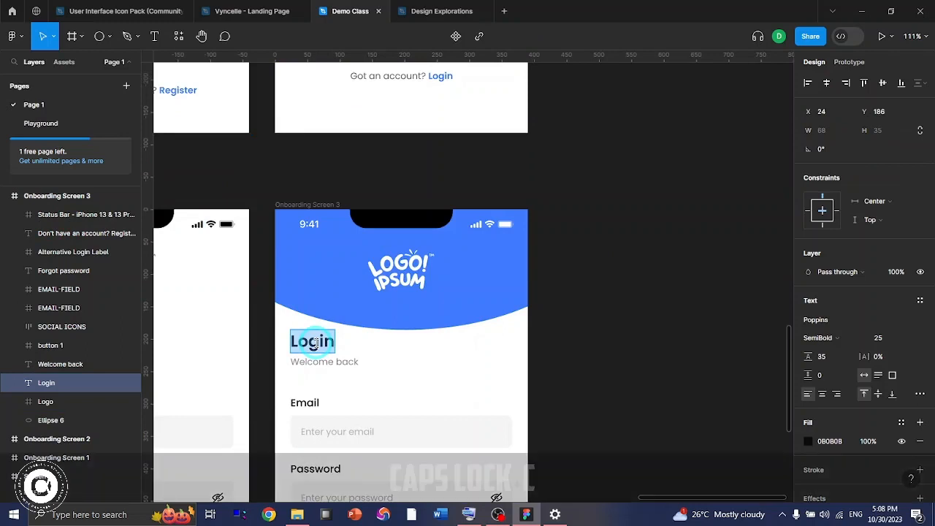
{"action": "type", "text": "Cr"}
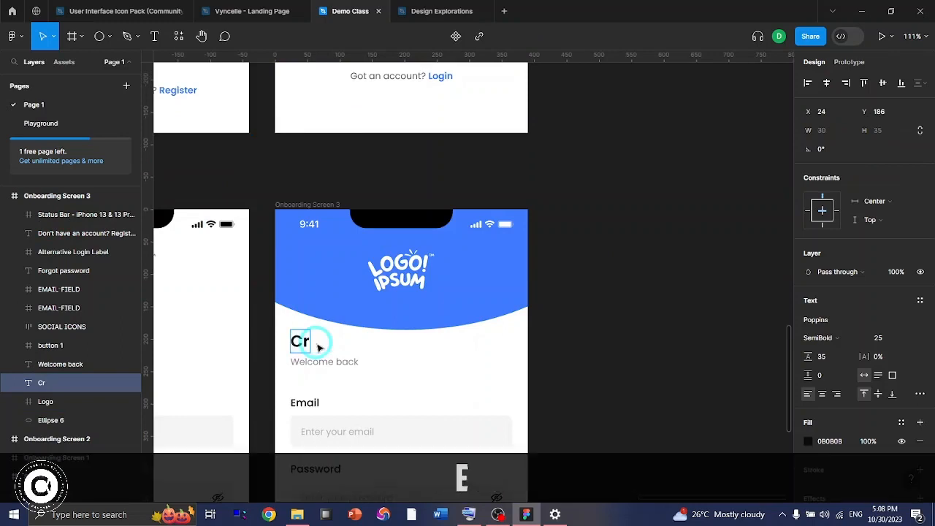
{"action": "type", "text": "eate Ac"}
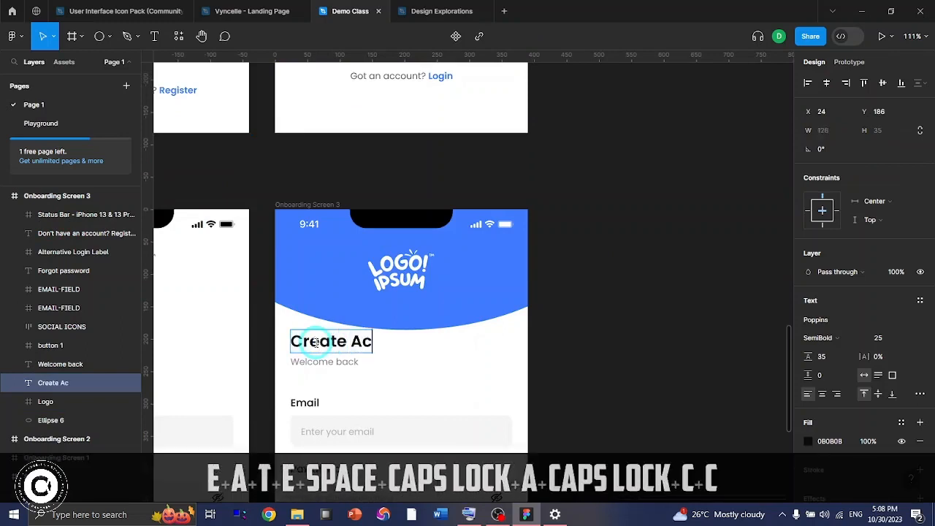
{"action": "type", "text": "count"}
{"action": "key", "text": "Return"}
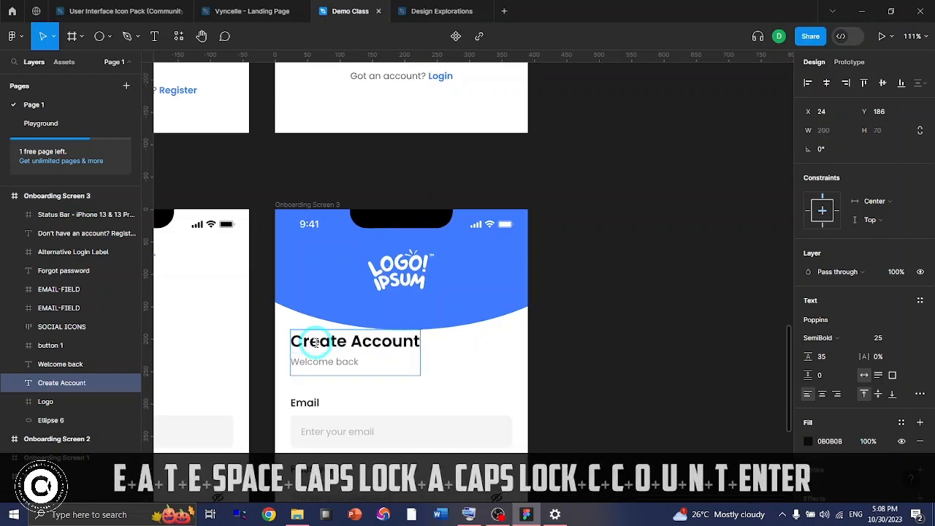
{"action": "key", "text": "ctrl+Return"}
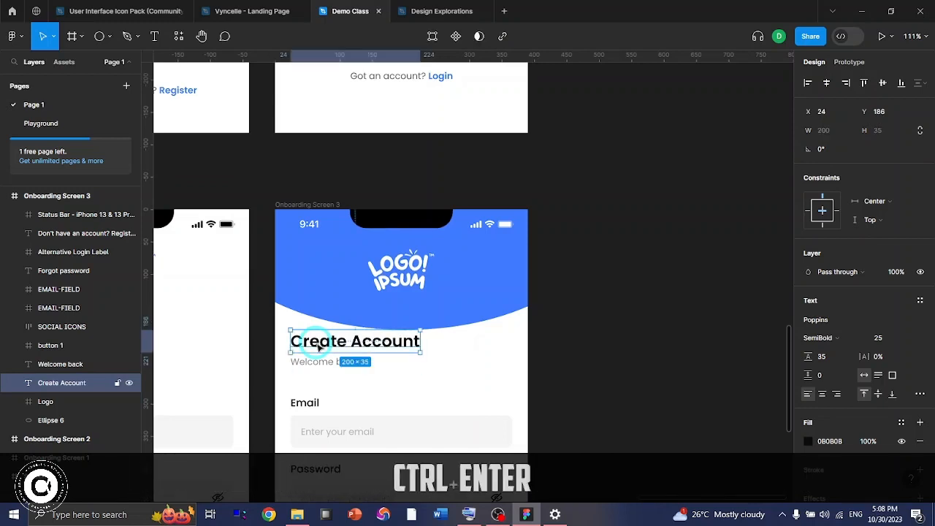
Step: Replace the "Welcome back" subtitle below the Create Account heading with "Input your details below"
{"action": "scroll", "coordinate": [318, 348], "scroll_direction": "up", "scroll_amount": 5}
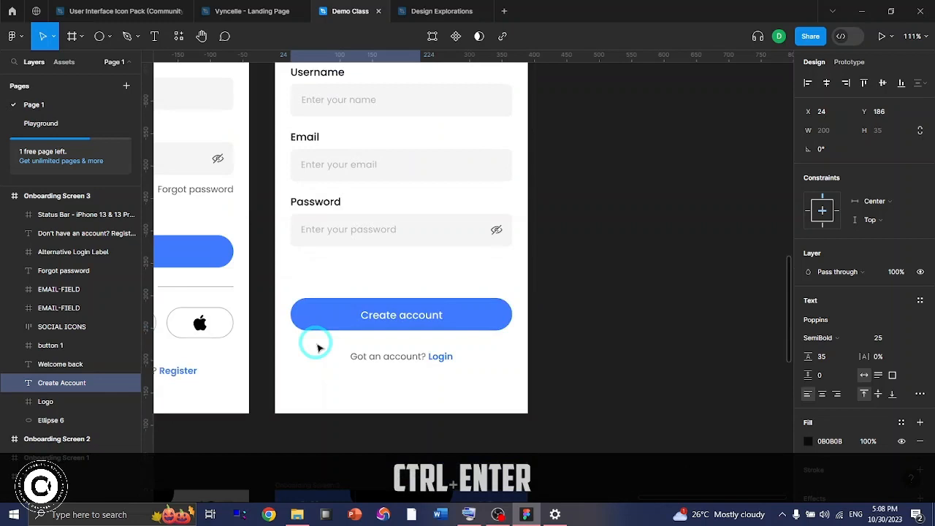
{"action": "scroll", "coordinate": [368, 241], "scroll_direction": "down", "scroll_amount": 7}
{"action": "scroll", "coordinate": [385, 300], "scroll_direction": "up", "scroll_amount": 6}
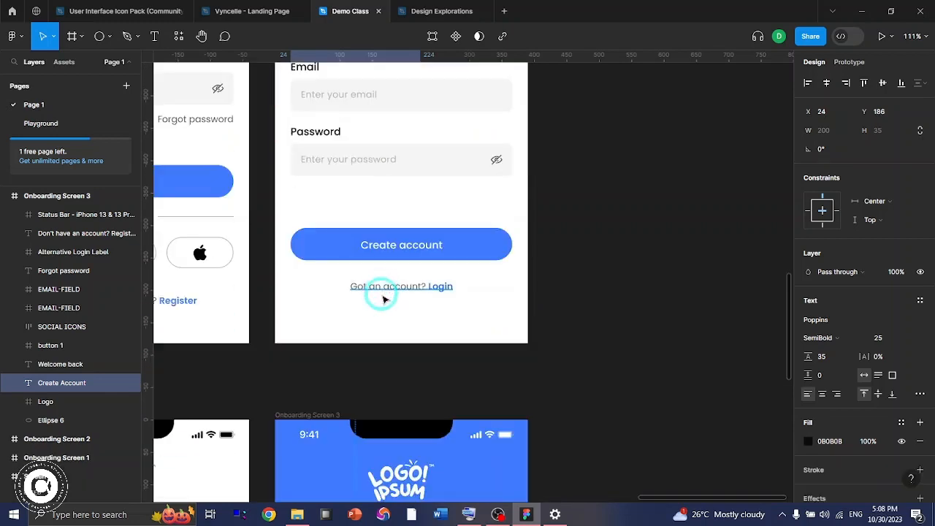
{"action": "scroll", "coordinate": [385, 300], "scroll_direction": "down", "scroll_amount": 6}
{"action": "double_click", "coordinate": [321, 223]}
{"action": "type", "text": "Input "}
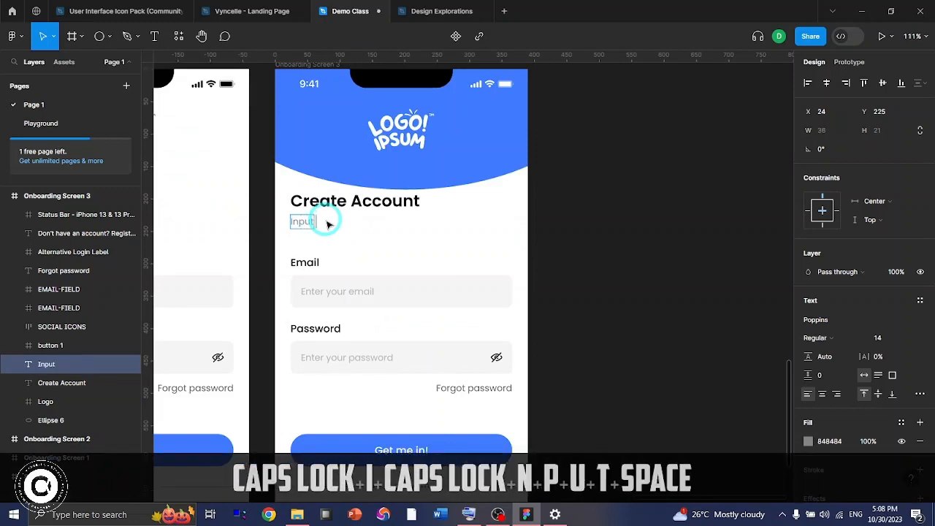
{"action": "type", "text": "your deta"}
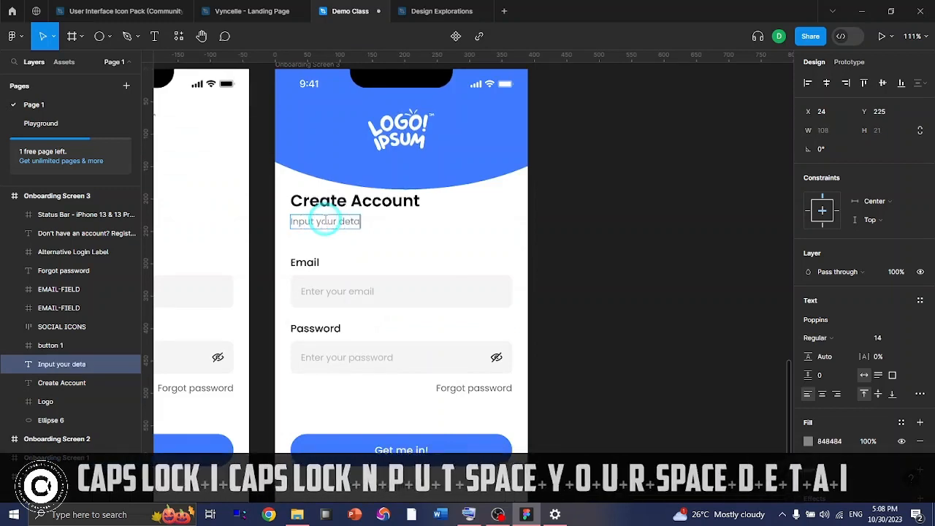
{"action": "type", "text": "ils below"}
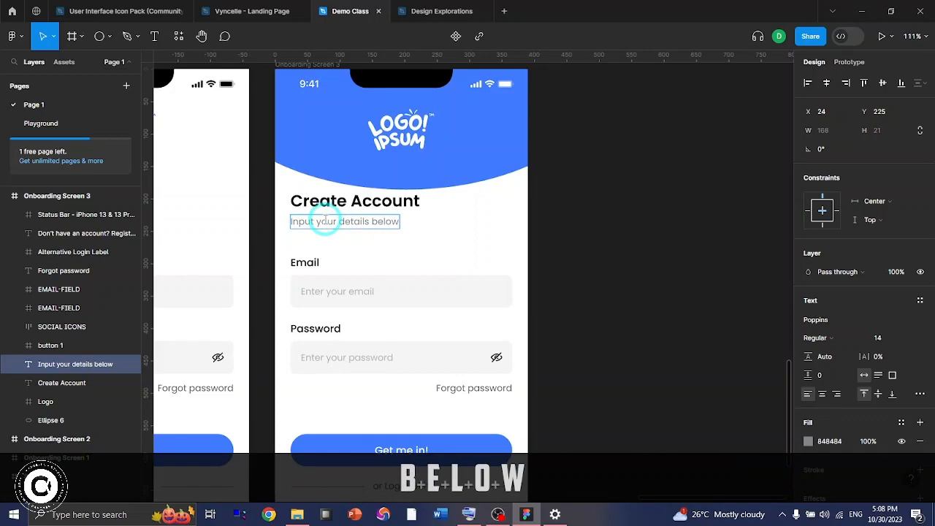
Step: Delete the social login icons row and the "or Login with" divider below the Get me in! button
{"action": "key", "text": "ctrl+Return"}
{"action": "scroll", "coordinate": [552, 267], "scroll_direction": "down", "scroll_amount": 8}
{"action": "scroll", "coordinate": [512, 281], "scroll_direction": "up", "scroll_amount": 2}
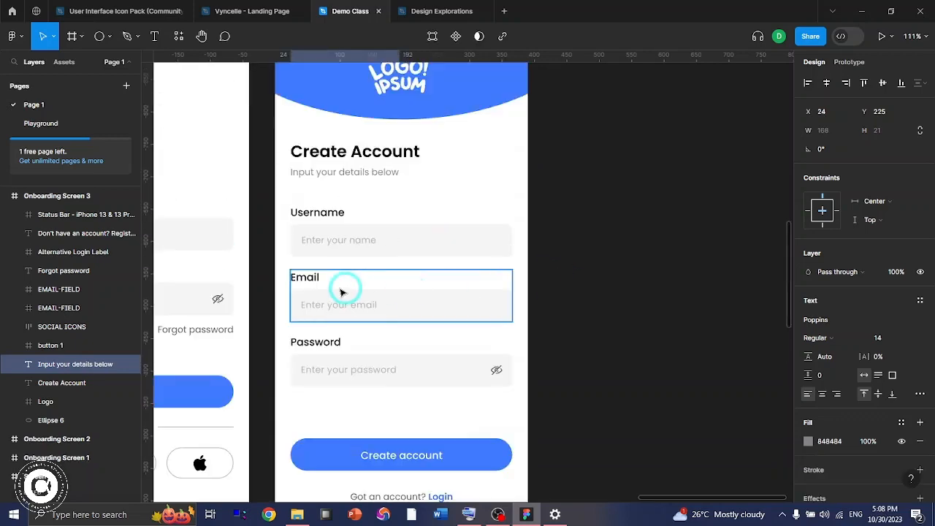
{"action": "scroll", "coordinate": [342, 292], "scroll_direction": "down", "scroll_amount": 7}
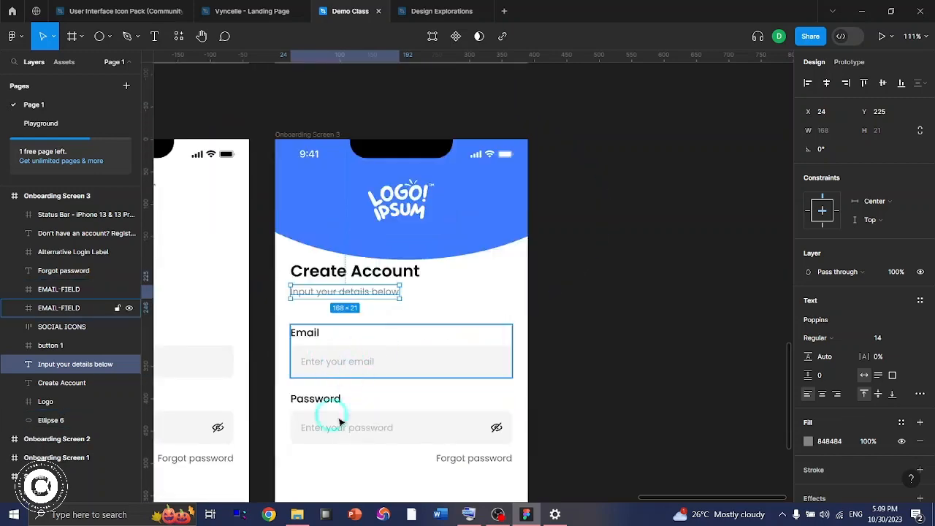
{"action": "scroll", "coordinate": [442, 351], "scroll_direction": "up", "scroll_amount": 5}
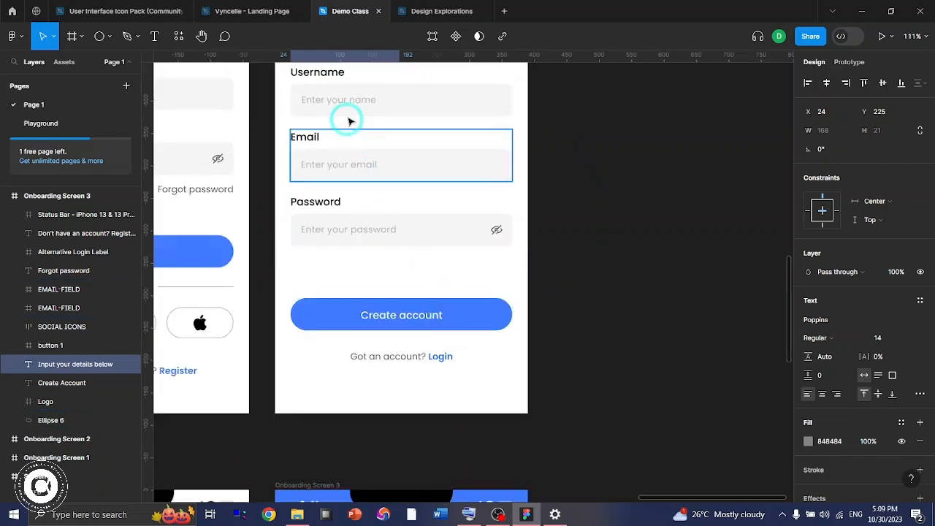
{"action": "scroll", "coordinate": [447, 395], "scroll_direction": "down", "scroll_amount": 5}
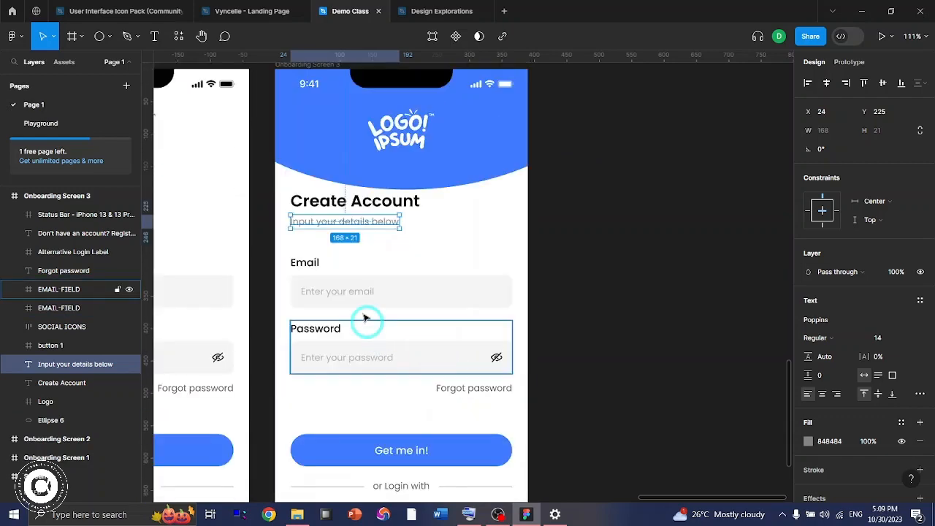
{"action": "scroll", "coordinate": [365, 317], "scroll_direction": "down", "scroll_amount": 3}
{"action": "left_click", "coordinate": [371, 387]}
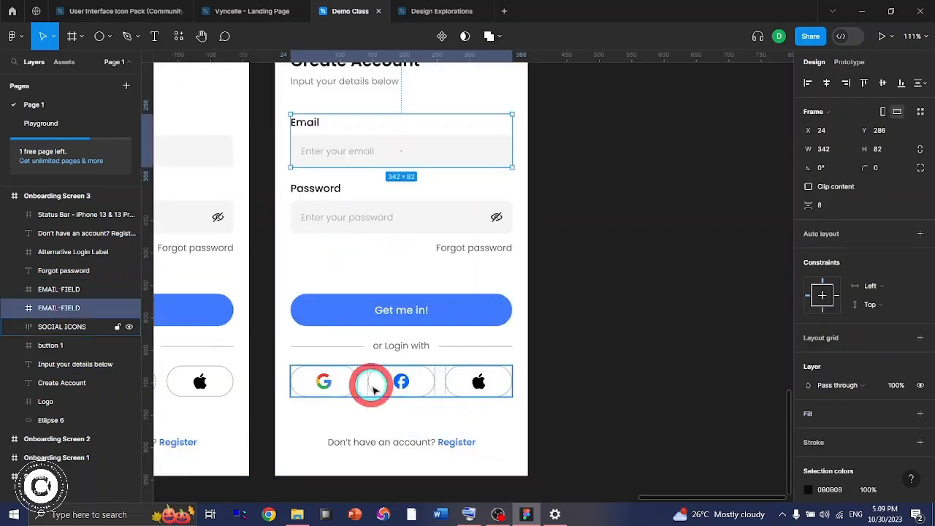
{"action": "key", "text": "Delete"}
{"action": "left_click", "coordinate": [373, 349]}
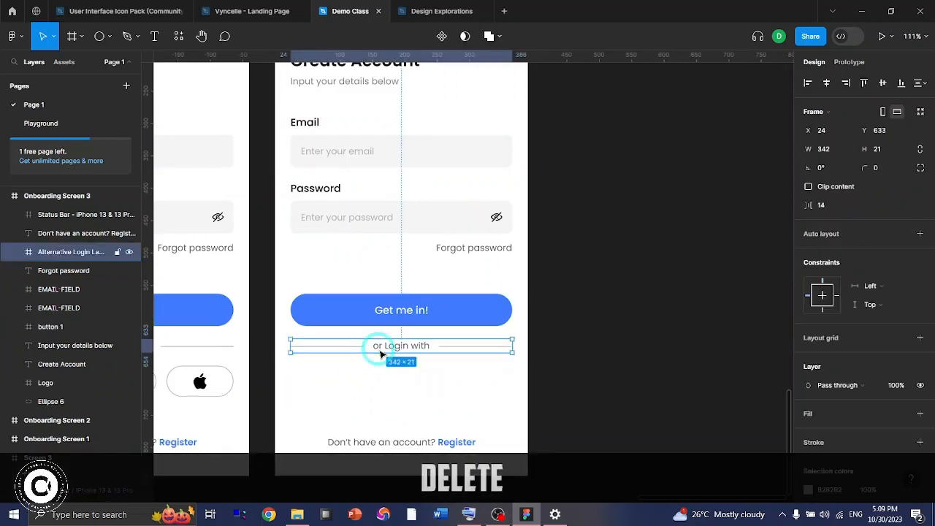
{"action": "key", "text": "Delete"}
Step: Move the Get me in! button straight down to Y 687, just above the "Don't have an account? Register" line
{"action": "scroll", "coordinate": [437, 428], "scroll_direction": "up", "scroll_amount": 2}
{"action": "left_click", "coordinate": [453, 387]}
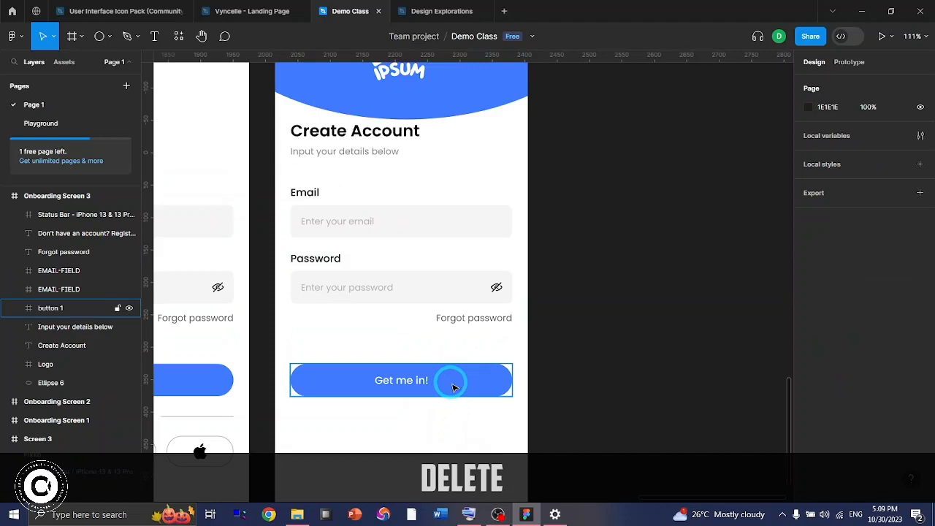
{"action": "scroll", "coordinate": [452, 387], "scroll_direction": "down", "scroll_amount": 2}
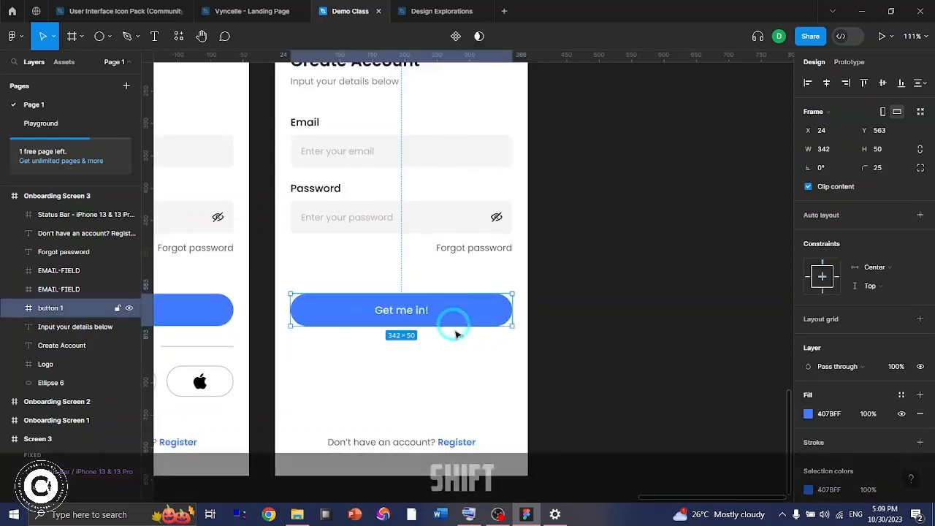
{"action": "left_click_drag", "start_coordinate": [453, 324], "coordinate": [455, 390]}
Step: Delete the Forgot password text below the password field
{"action": "left_click", "coordinate": [367, 141]}
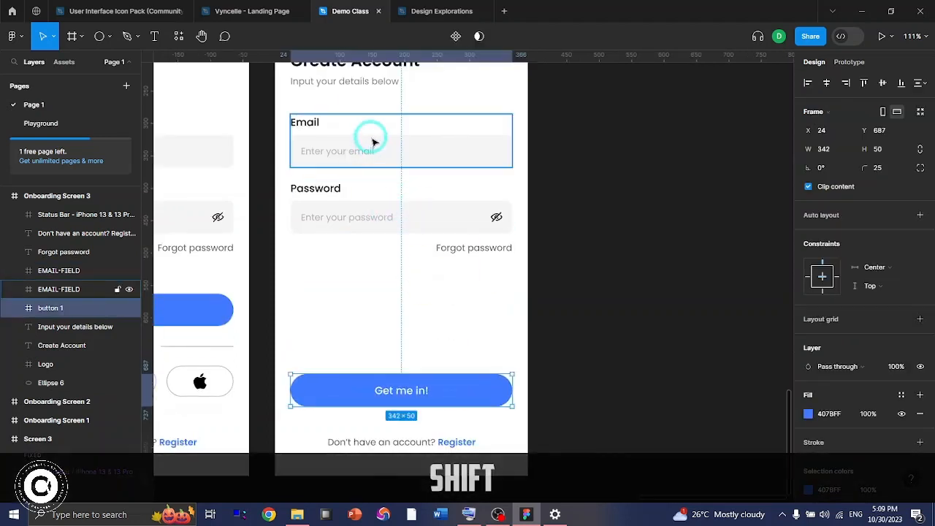
{"action": "left_click", "coordinate": [398, 214], "text": "shift"}
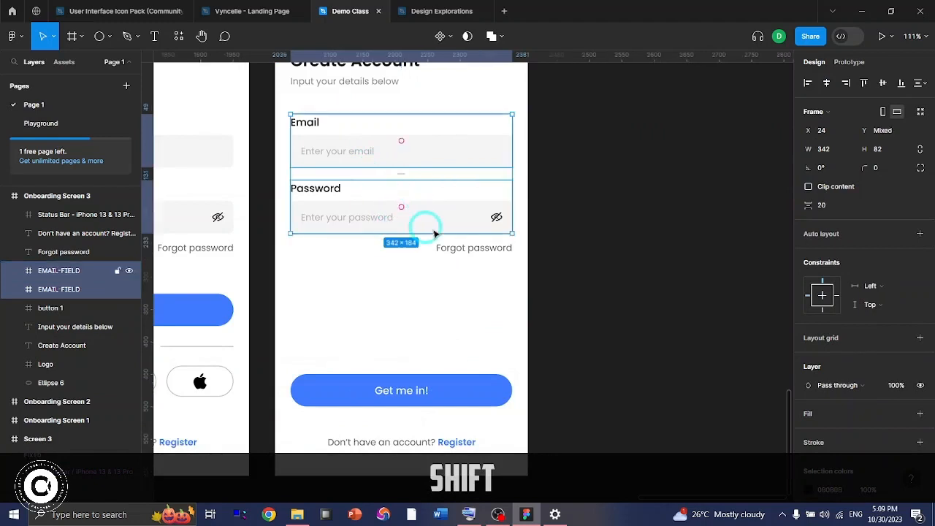
{"action": "left_click", "coordinate": [468, 246]}
{"action": "key", "text": "Delete"}
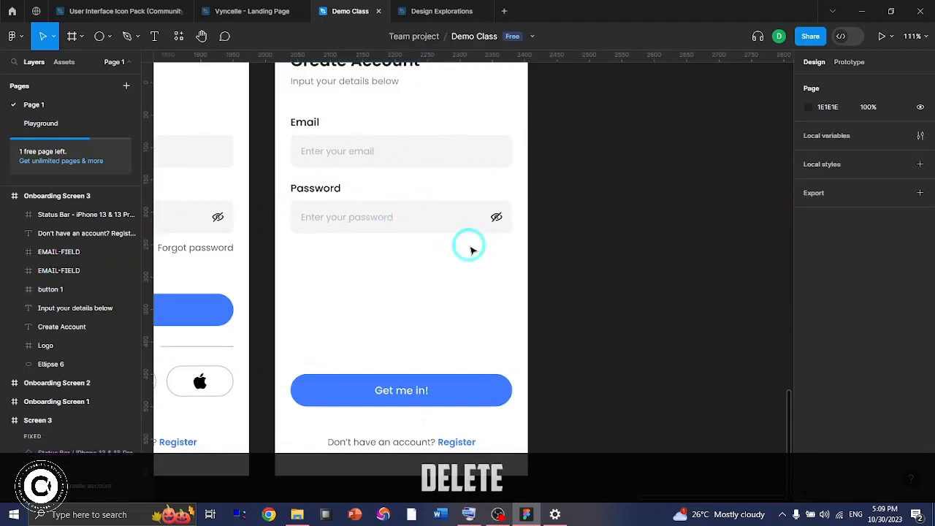
Step: Move the Email and Password fields down together by about 80 px, leaving space below the subtitle
{"action": "left_click", "coordinate": [425, 204]}
{"action": "left_click", "coordinate": [423, 161], "text": "shift"}
{"action": "left_click_drag", "start_coordinate": [426, 159], "coordinate": [470, 208]}
{"action": "scroll", "coordinate": [470, 219], "scroll_direction": "up", "scroll_amount": 5}
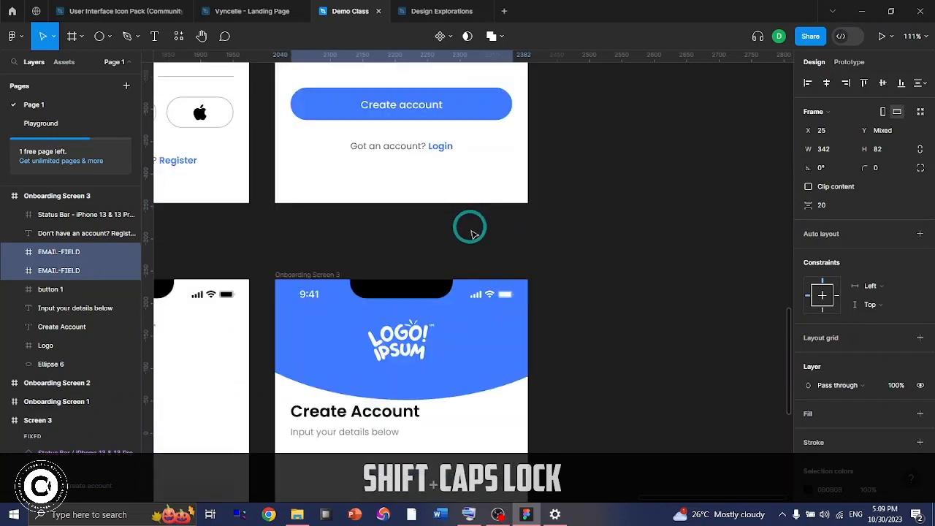
{"action": "scroll", "coordinate": [469, 229], "scroll_direction": "down", "scroll_amount": 5}
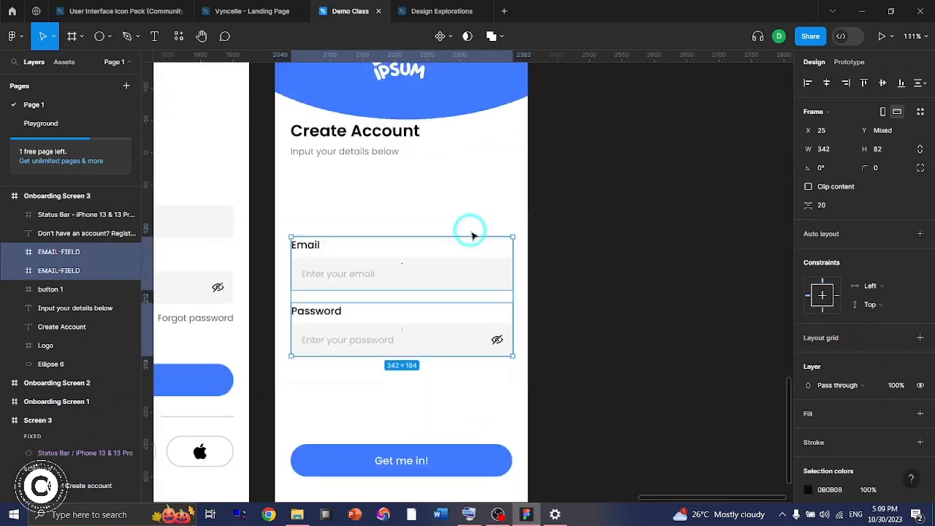
Step: Duplicate the Email field and place the copy above the original at Y 304
{"action": "left_click_drag", "start_coordinate": [411, 273], "coordinate": [365, 230]}
{"action": "left_click", "coordinate": [411, 292]}
{"action": "key", "text": "ctrl+c"}
{"action": "key", "text": "ctrl+v"}
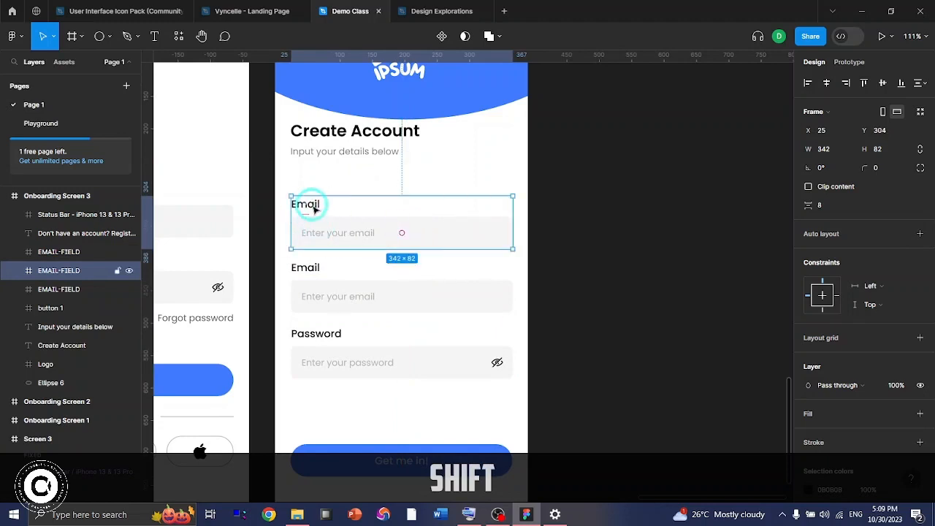
Step: Change the label of the topmost Email field to "Username"
{"action": "double_click", "coordinate": [314, 206]}
{"action": "type", "text": "User"}
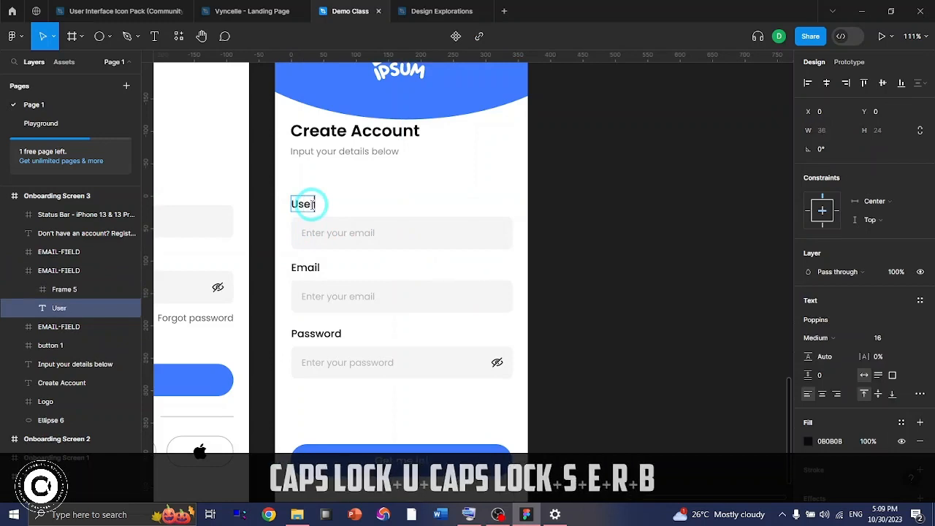
{"action": "type", "text": "bname"}
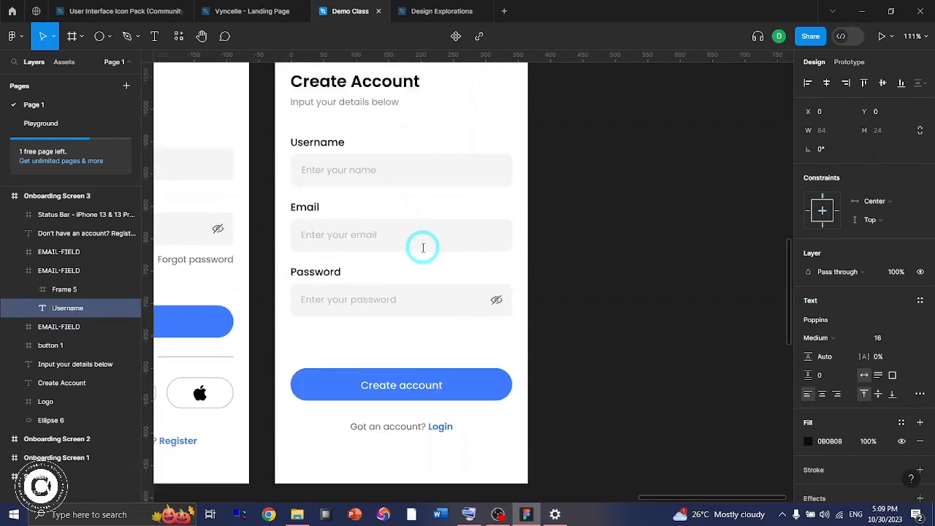
Step: Change the placeholder text in the Username field to "Enter your username"
{"action": "scroll", "coordinate": [424, 246], "scroll_direction": "up", "scroll_amount": 6}
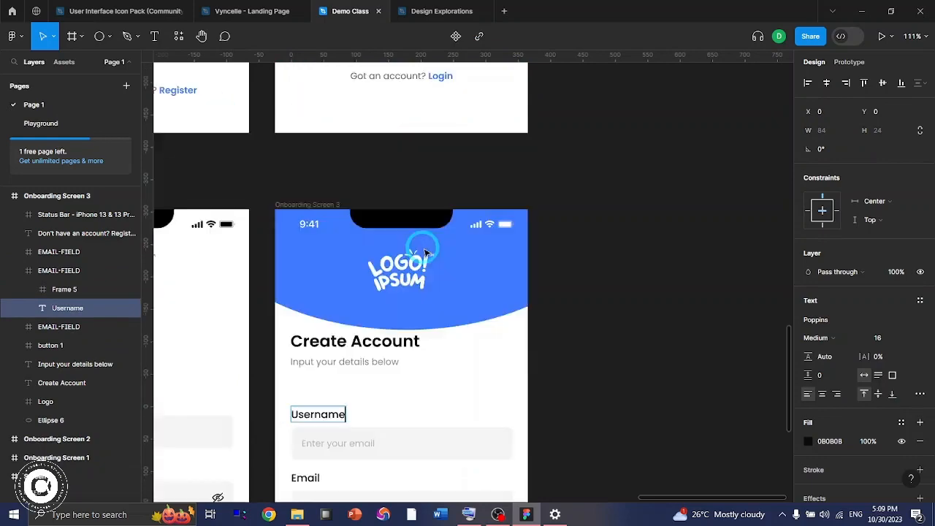
{"action": "scroll", "coordinate": [425, 248], "scroll_direction": "down", "scroll_amount": 3}
{"action": "scroll", "coordinate": [426, 252], "scroll_direction": "down", "scroll_amount": 5}
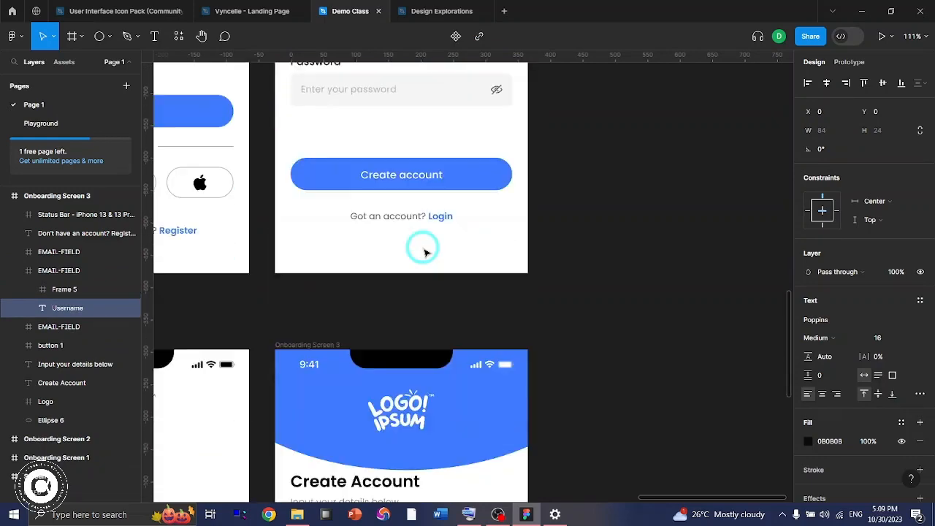
{"action": "scroll", "coordinate": [426, 252], "scroll_direction": "down", "scroll_amount": 3}
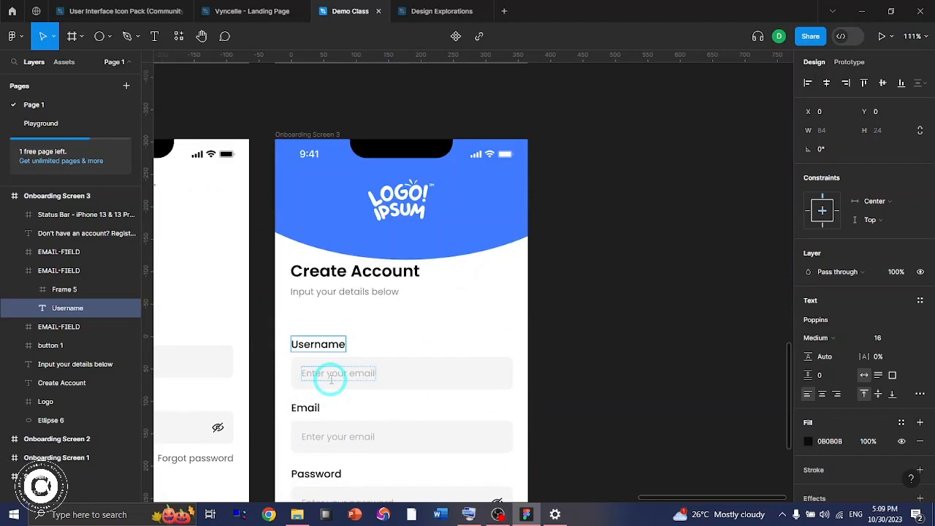
{"action": "double_click", "coordinate": [363, 373]}
{"action": "type", "text": "username"}
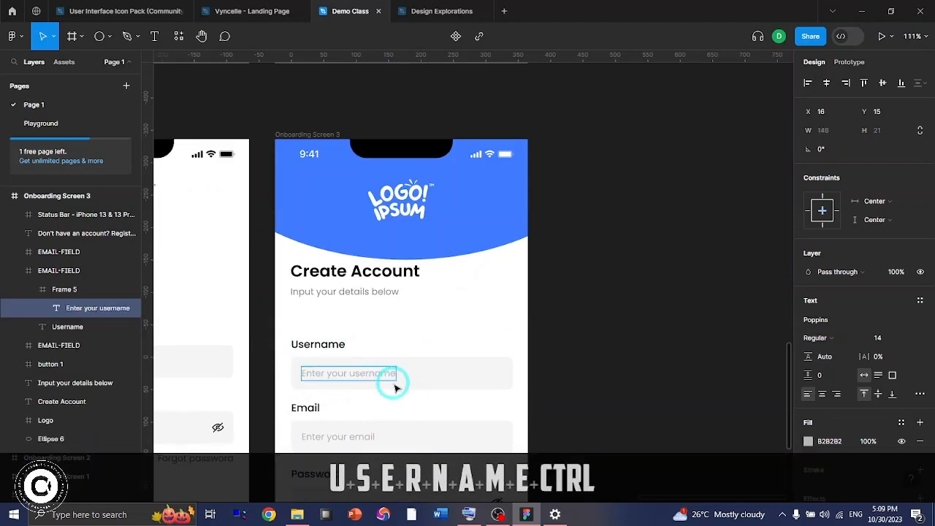
{"action": "key", "text": "ctrl+Return"}
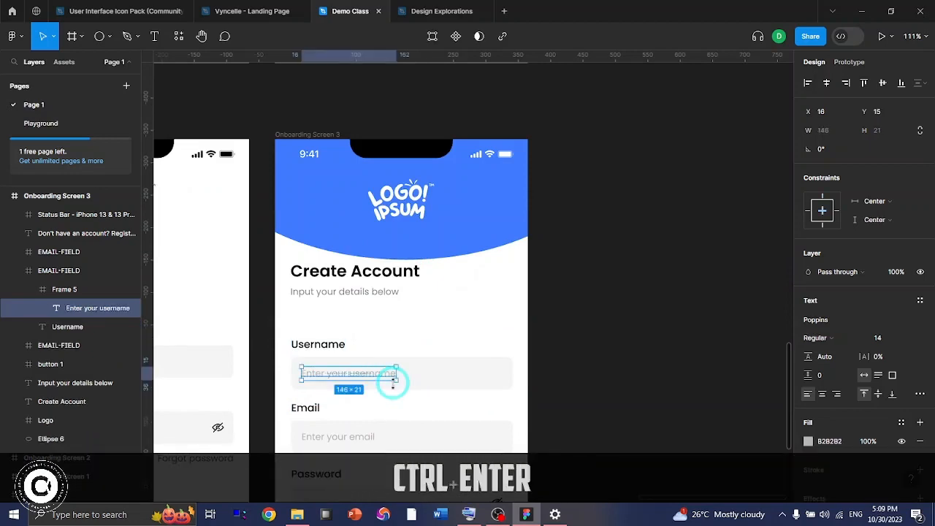
Step: Rename the Username field's layer to USERNAME-FIELD and bring it forward above the two EMAIL-FIELD layers
{"action": "scroll", "coordinate": [480, 169], "scroll_direction": "down", "scroll_amount": 3}
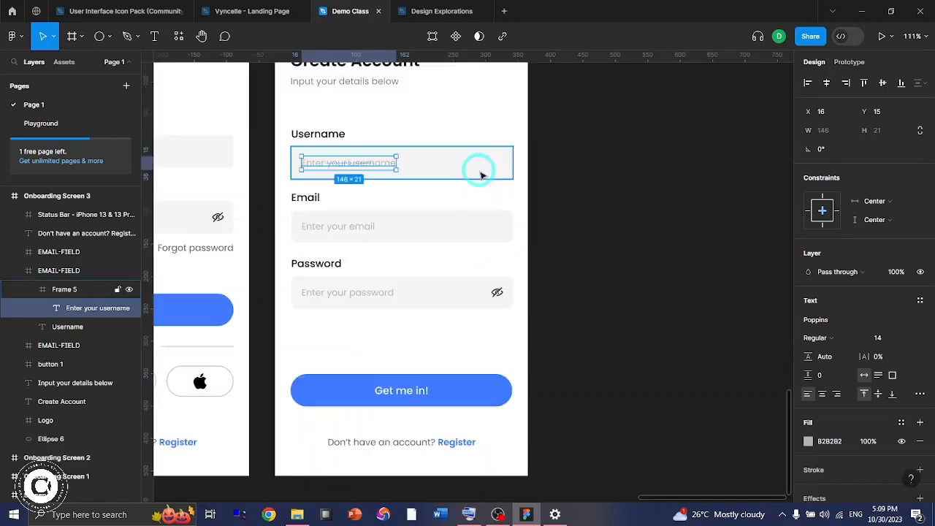
{"action": "left_click", "coordinate": [480, 169]}
{"action": "left_click", "coordinate": [313, 135]}
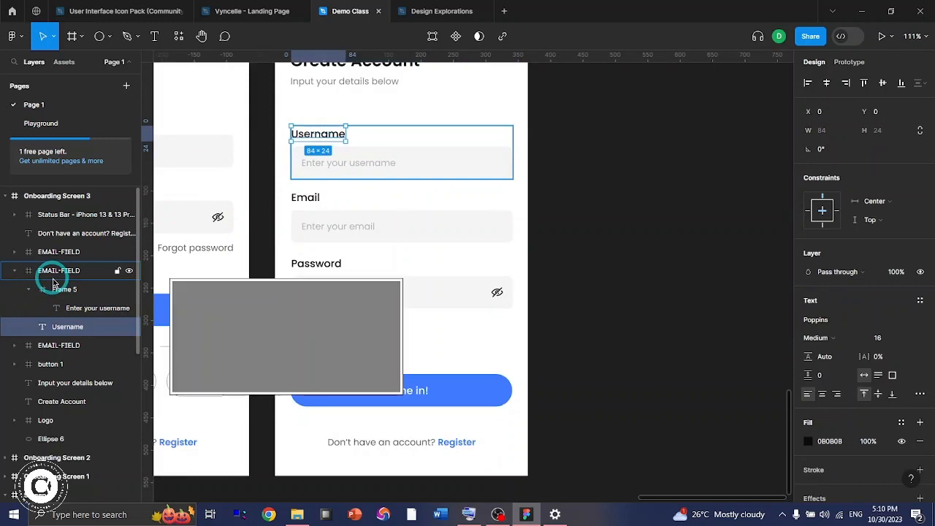
{"action": "key", "text": "F2"}
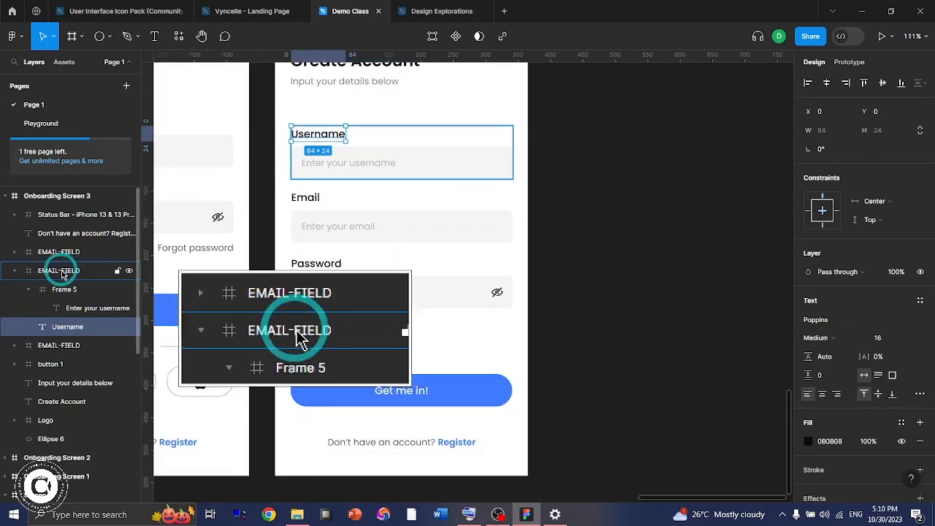
{"action": "left_click", "coordinate": [64, 274]}
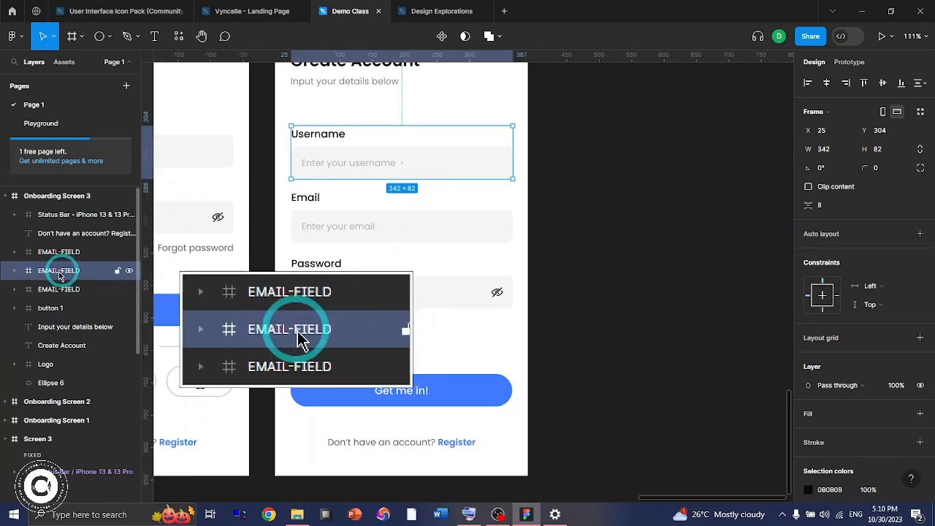
{"action": "double_click", "coordinate": [60, 274]}
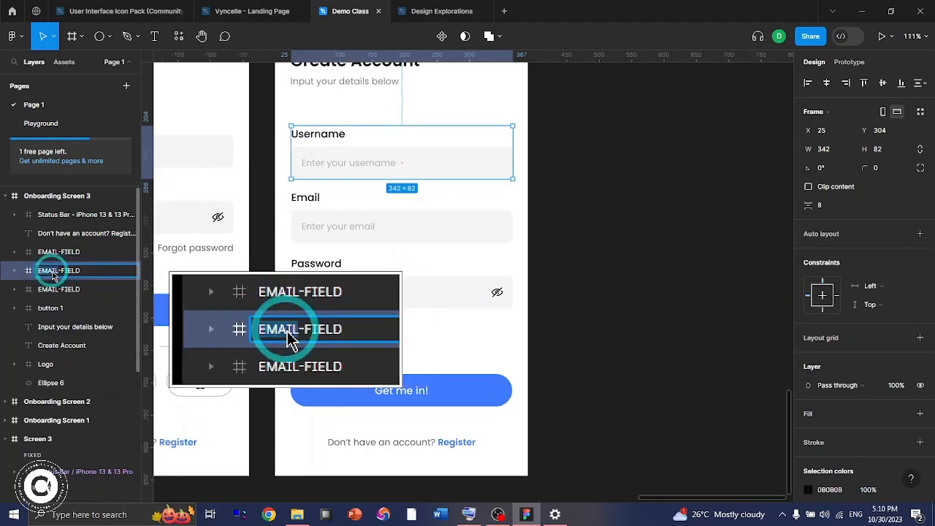
{"action": "key", "text": "Caps_Lock"}
{"action": "type", "text": "USER"}
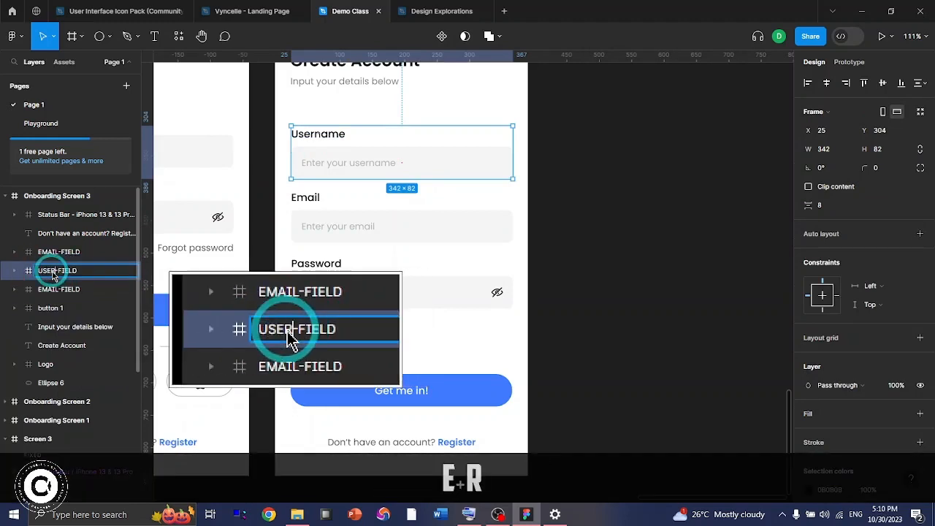
{"action": "type", "text": "NAME"}
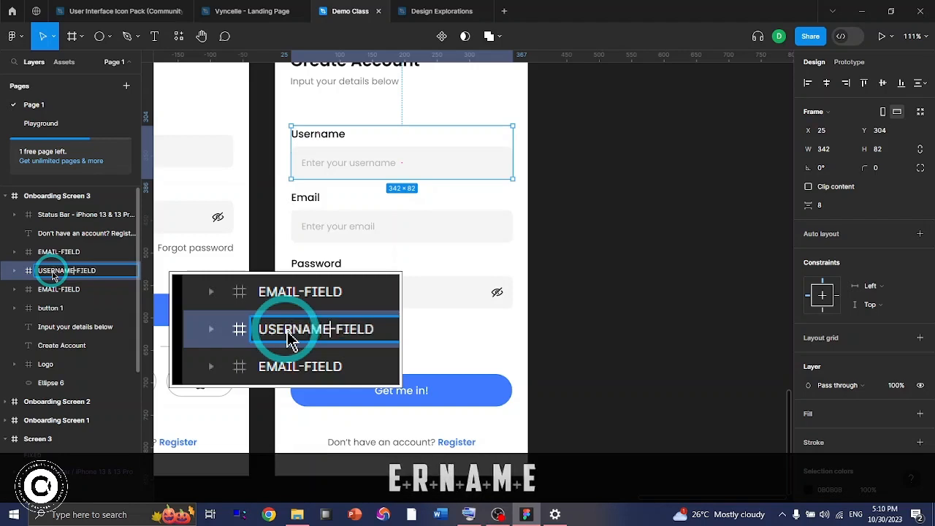
{"action": "key", "text": "ctrl+Return"}
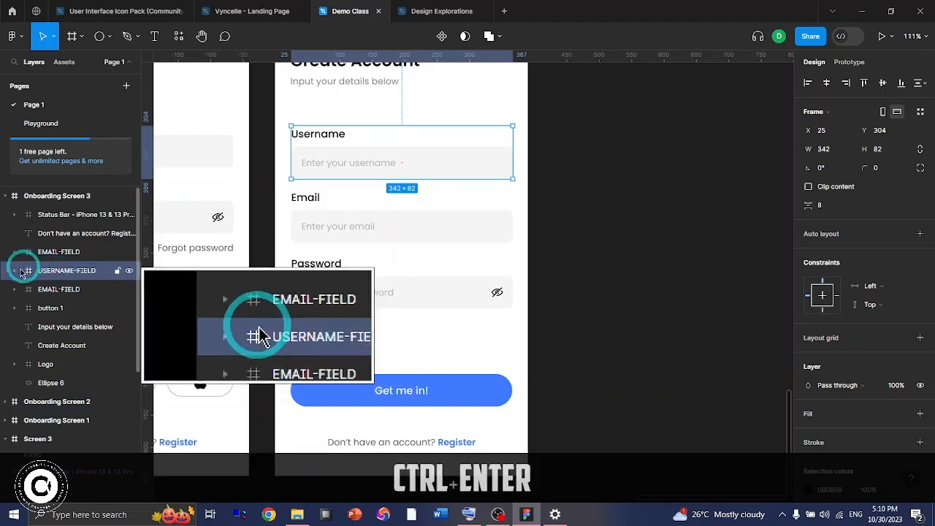
{"action": "key", "text": "ctrl+bracketright"}
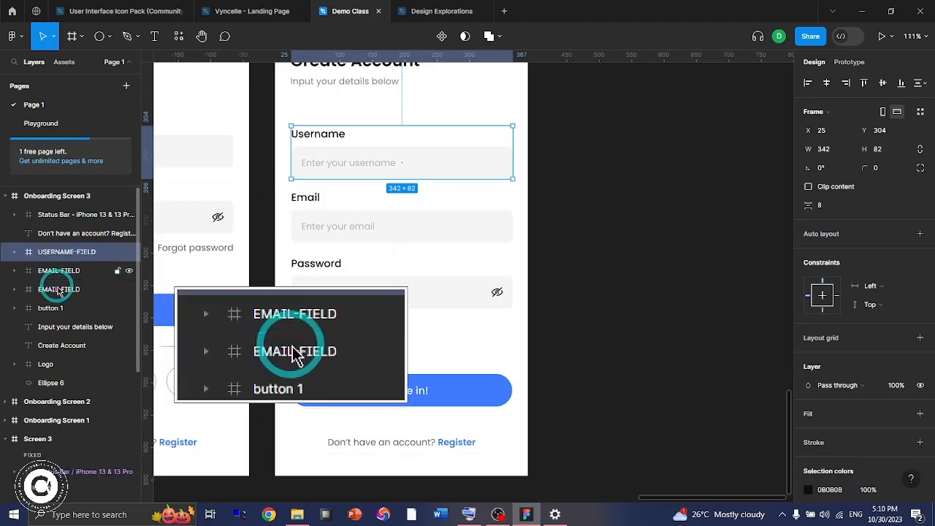
Step: Rename the Password field's layer to PASSWORD-FIELD
{"action": "left_click", "coordinate": [55, 288]}
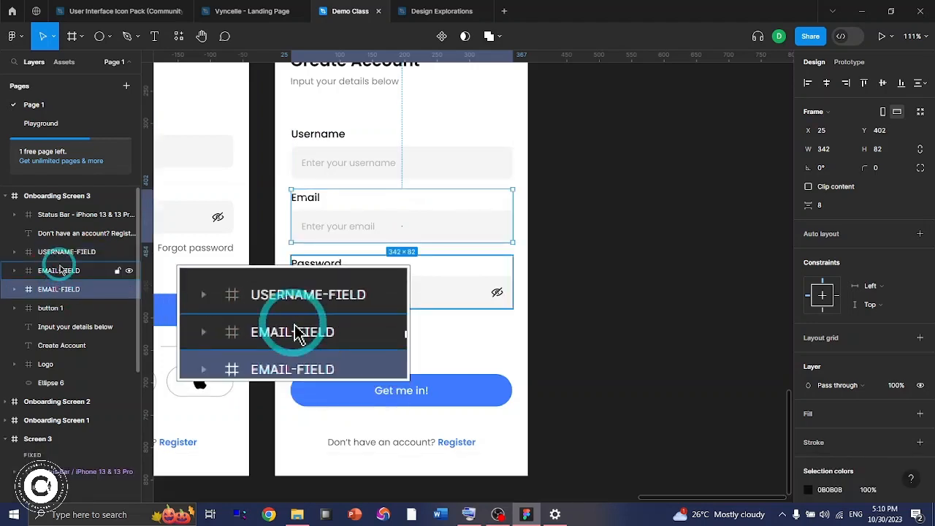
{"action": "left_click", "coordinate": [59, 271]}
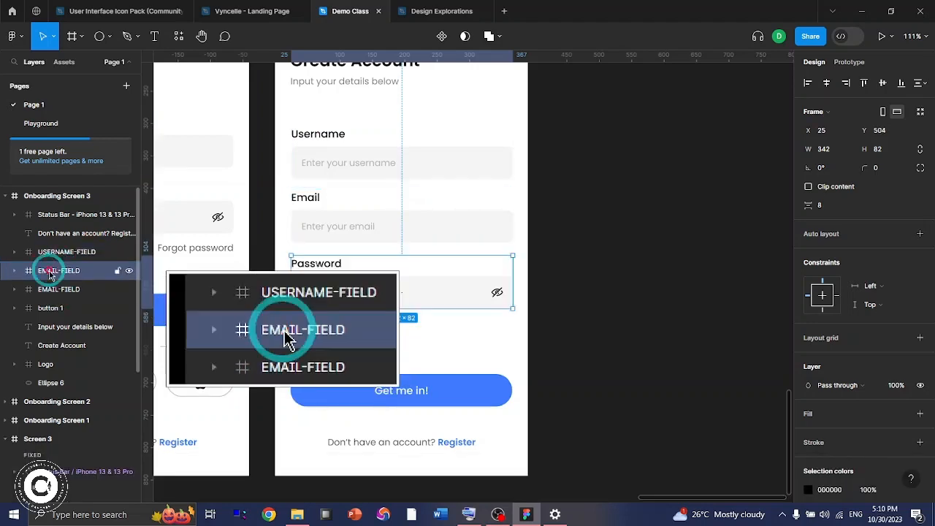
{"action": "double_click", "coordinate": [55, 273]}
{"action": "double_click", "coordinate": [51, 275]}
{"action": "type", "text": "PASSWORD"}
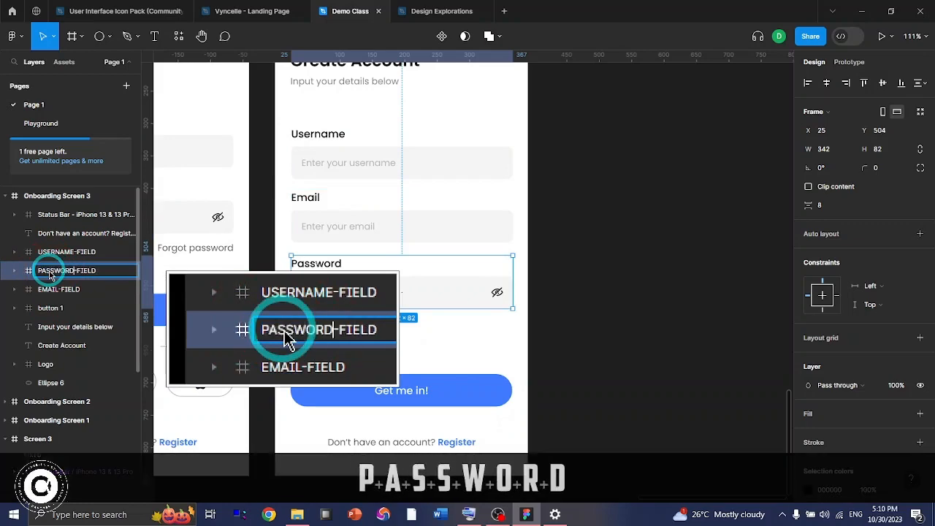
{"action": "left_click", "coordinate": [57, 253]}
Step: Rename the password field's layer in Onboarding Screen 2 to PASSWORD-FIELD
{"action": "scroll", "coordinate": [517, 327], "scroll_direction": "up", "scroll_amount": 2}
{"action": "scroll", "coordinate": [390, 243], "scroll_direction": "up", "scroll_amount": 7}
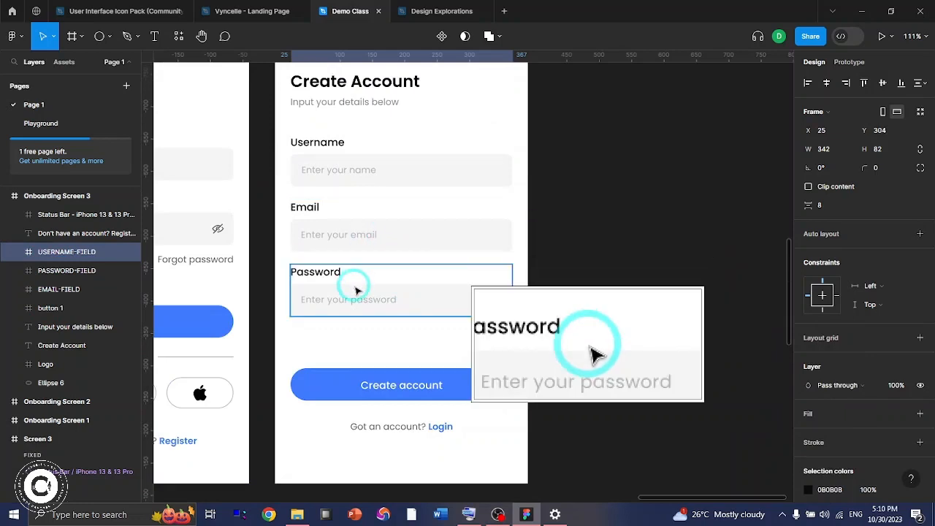
{"action": "scroll", "coordinate": [357, 290], "scroll_direction": "up", "scroll_amount": 3}
{"action": "left_click", "coordinate": [388, 286]}
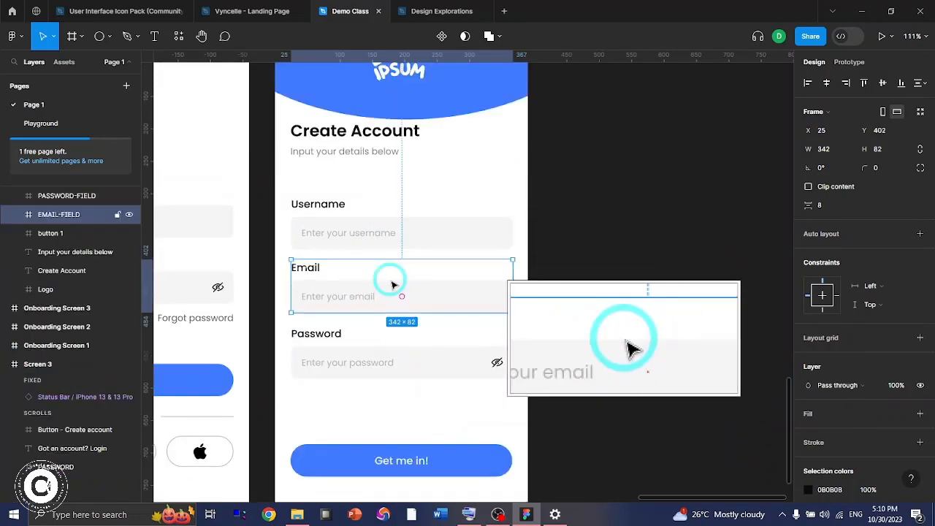
{"action": "left_click", "coordinate": [176, 276]}
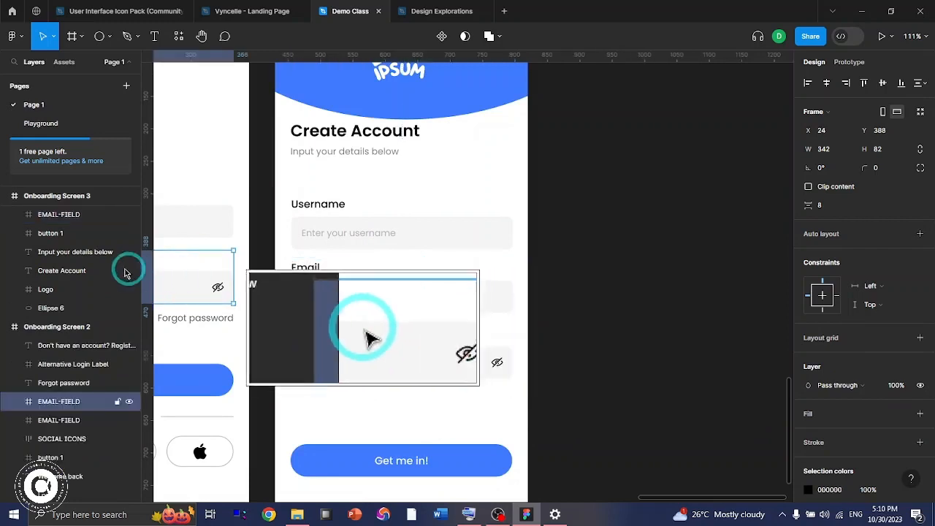
{"action": "left_click", "coordinate": [48, 402]}
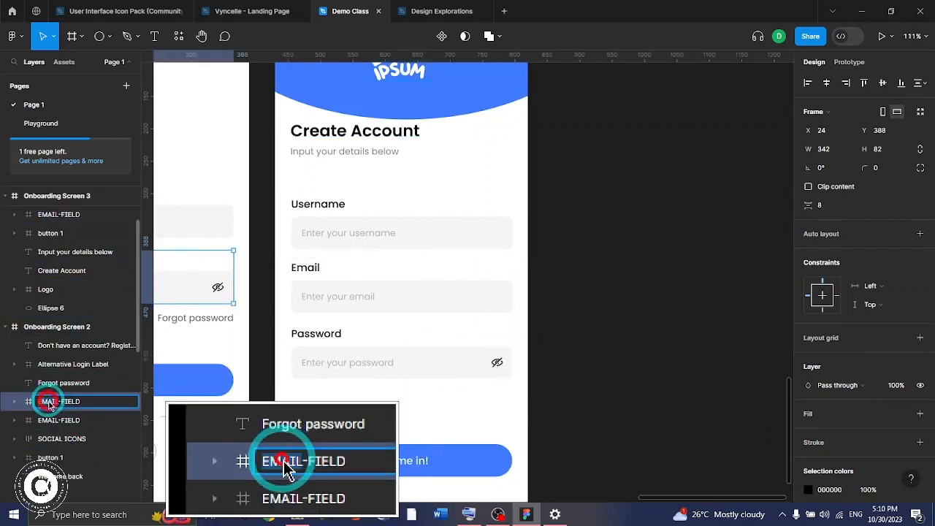
{"action": "type", "text": "PASS"}
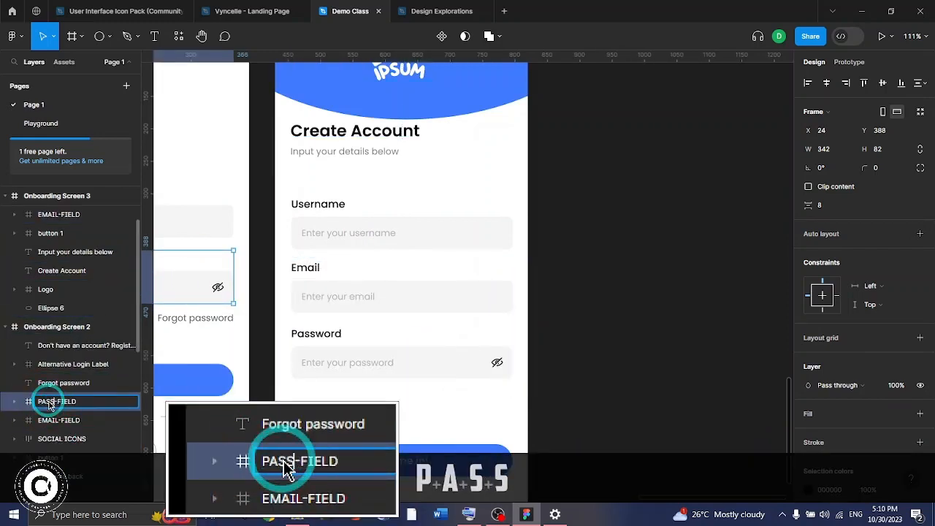
{"action": "type", "text": "WORD"}
Step: Check the spacing between the three input fields and move the Username field up 4 px to Y 300
{"action": "left_click", "coordinate": [381, 355]}
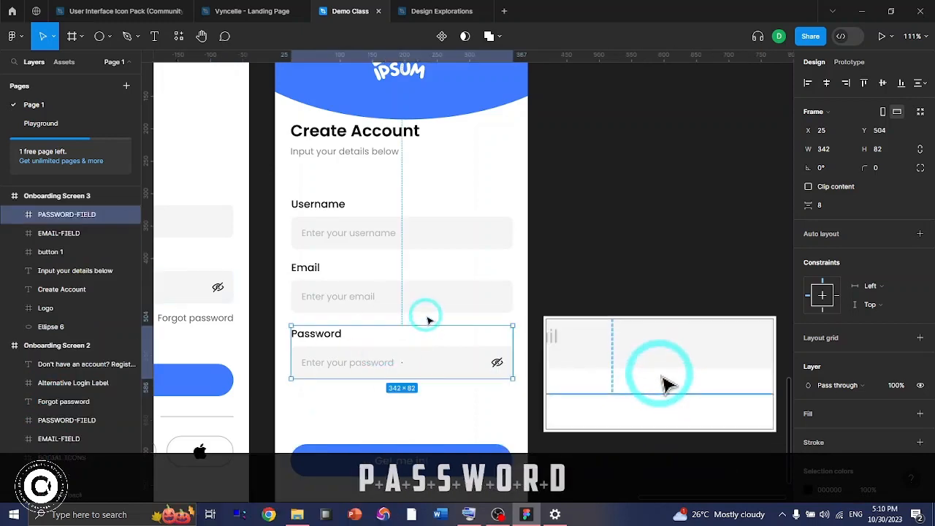
{"action": "key", "text": "alt"}
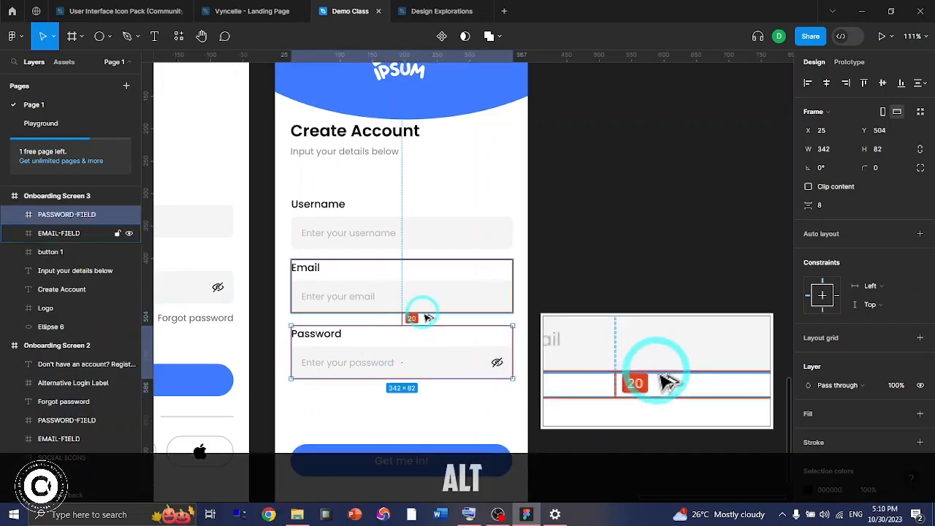
{"action": "left_click", "coordinate": [419, 305]}
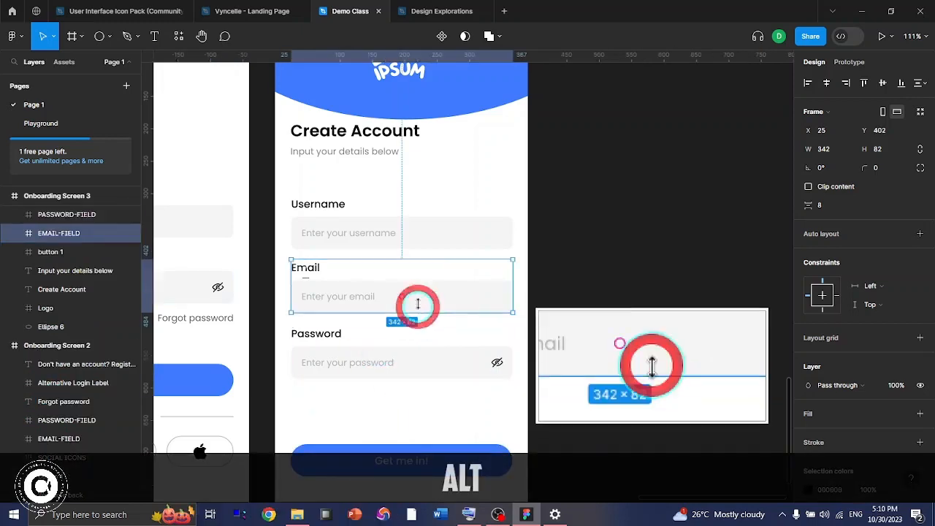
{"action": "left_click", "coordinate": [445, 232]}
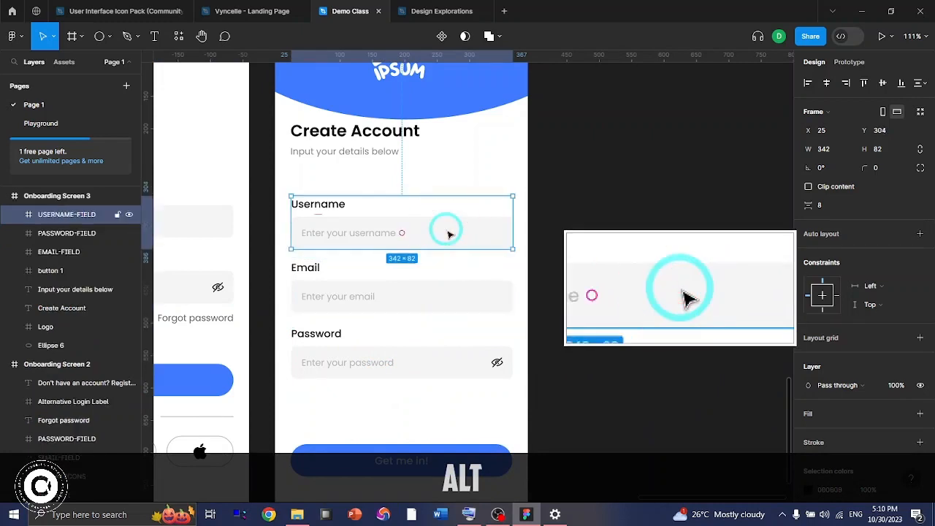
{"action": "key", "text": "Up"}
{"action": "key", "text": "Up"}
{"action": "key", "text": "Up"}
{"action": "key", "text": "Up"}
{"action": "key", "text": "alt"}
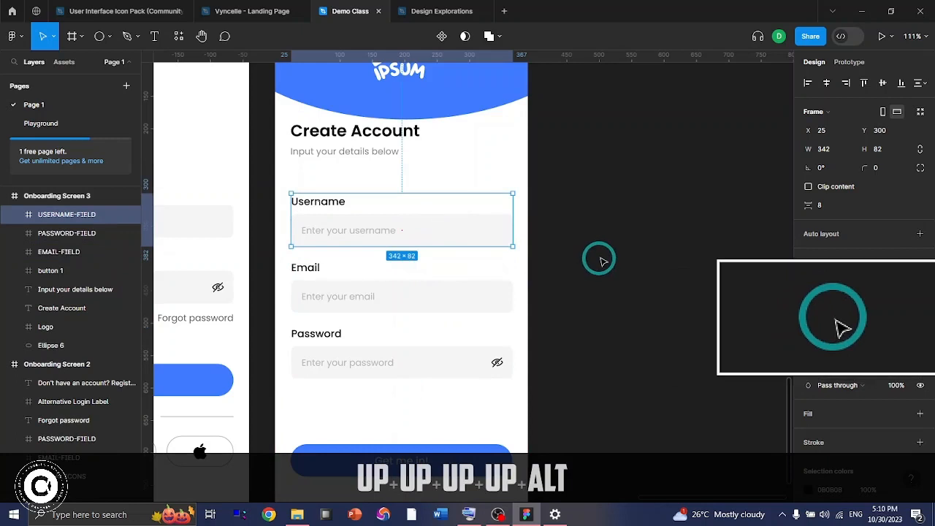
Step: Compare the Create Account heading's position below the curved header with the same heading on the reference Screen 3
{"action": "scroll", "coordinate": [599, 261], "scroll_direction": "up", "scroll_amount": 4}
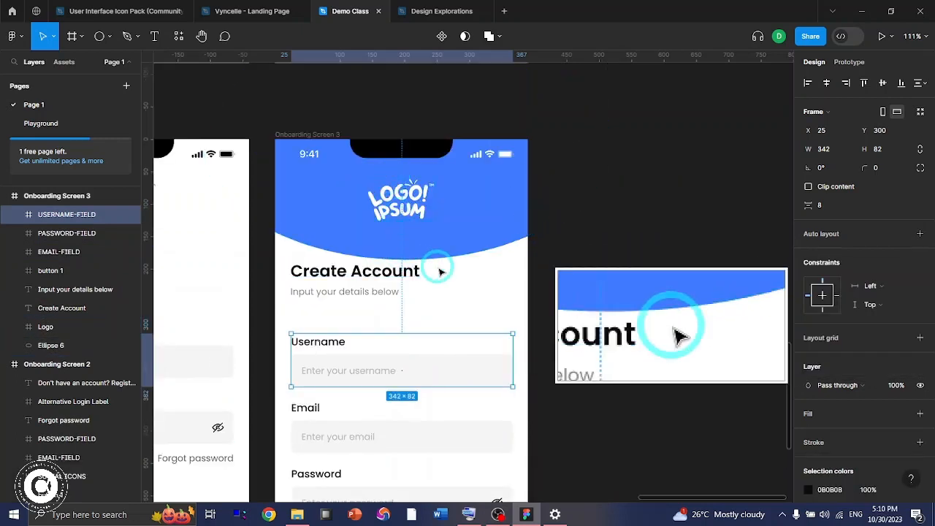
{"action": "key", "text": "F2"}
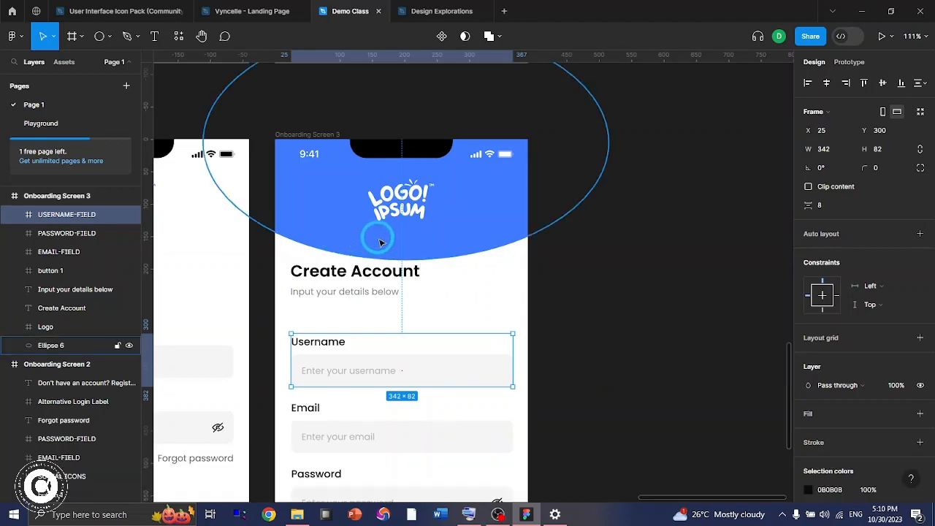
{"action": "scroll", "coordinate": [407, 255], "scroll_direction": "down", "scroll_amount": 3}
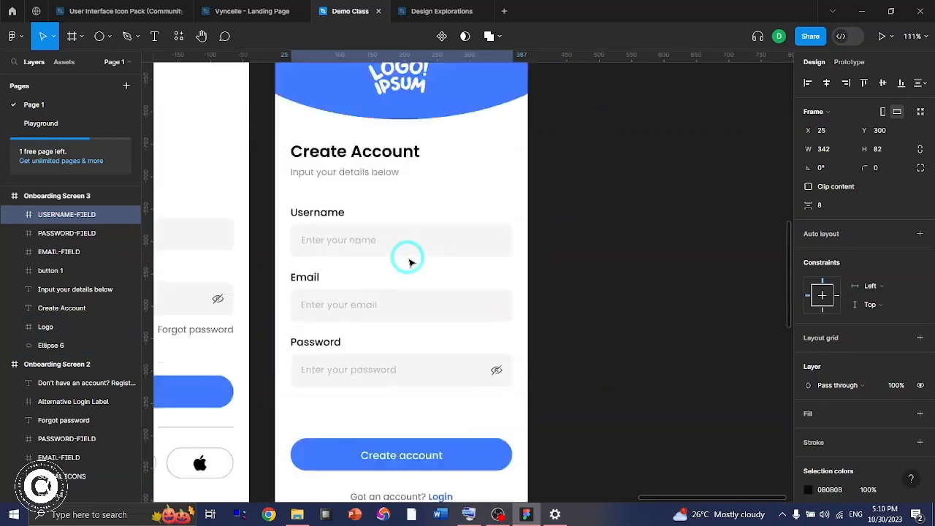
{"action": "scroll", "coordinate": [421, 292], "scroll_direction": "up", "scroll_amount": 7}
{"action": "scroll", "coordinate": [420, 292], "scroll_direction": "down", "scroll_amount": 4}
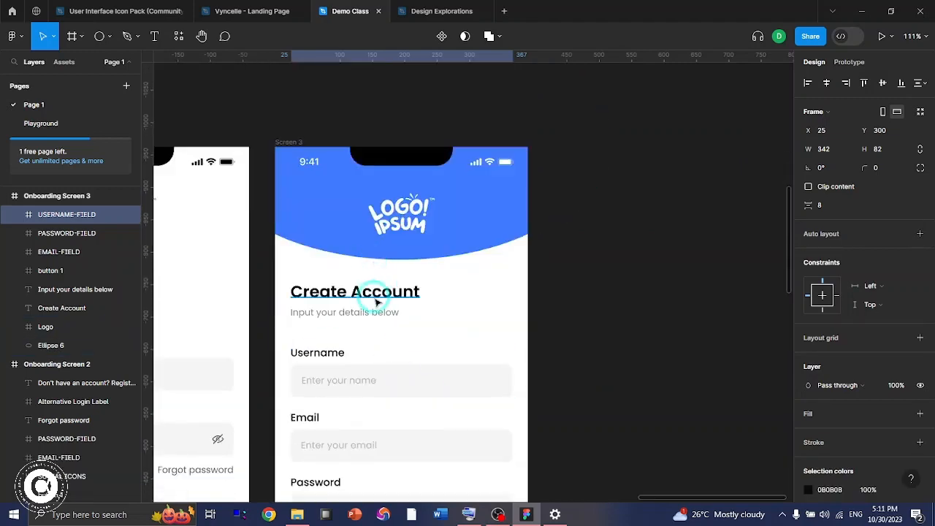
{"action": "left_click", "coordinate": [376, 291]}
{"action": "key", "text": "alt"}
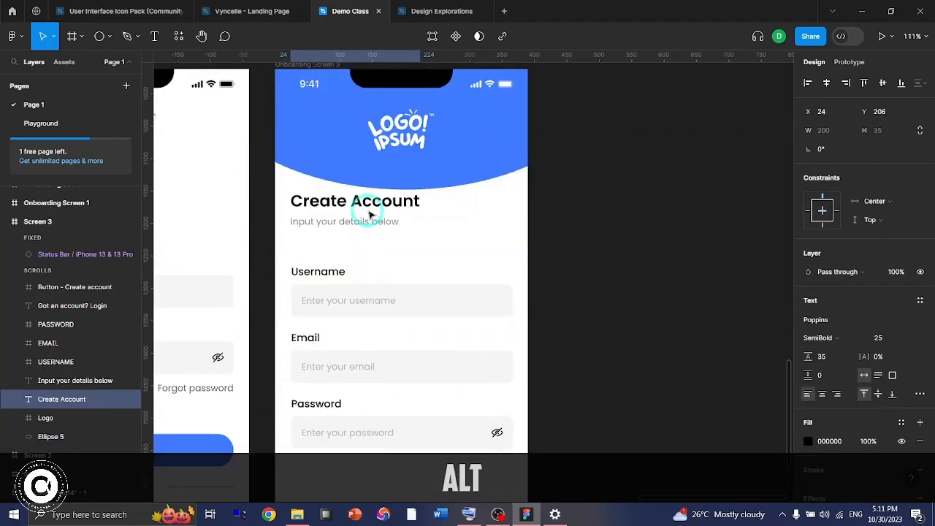
{"action": "left_click", "coordinate": [367, 201]}
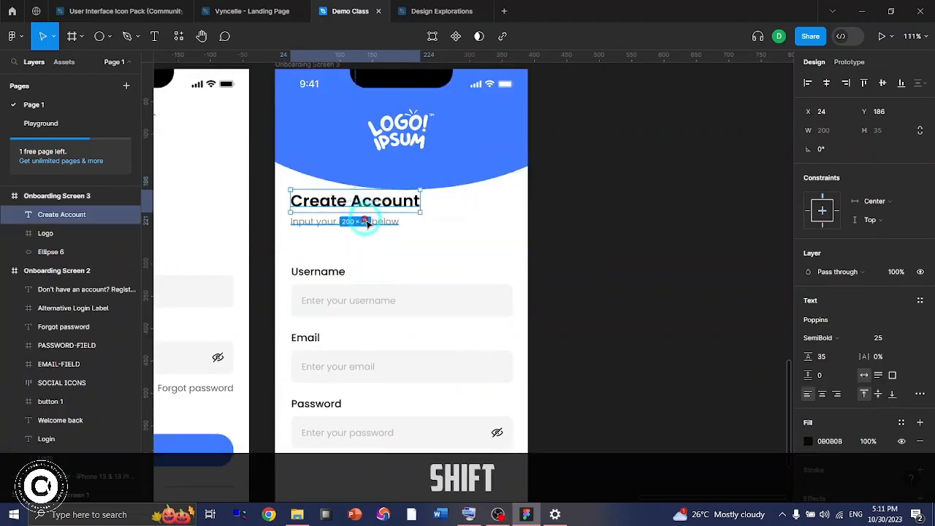
{"action": "left_click", "coordinate": [367, 219], "text": "shift"}
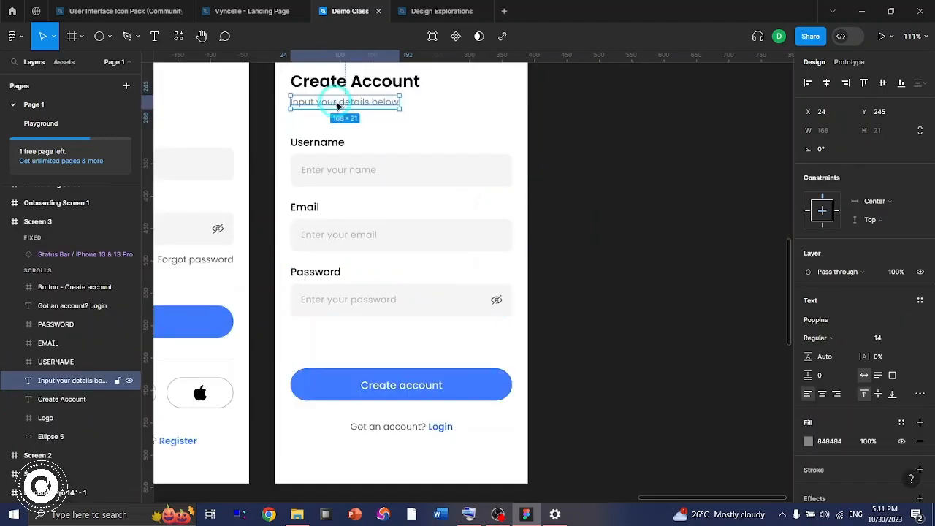
Step: Measure the spacing around the "Input your details below" subtitle on Screen 3 and compare it with Onboarding Screen 3
{"action": "scroll", "coordinate": [355, 114], "scroll_direction": "up", "scroll_amount": 3}
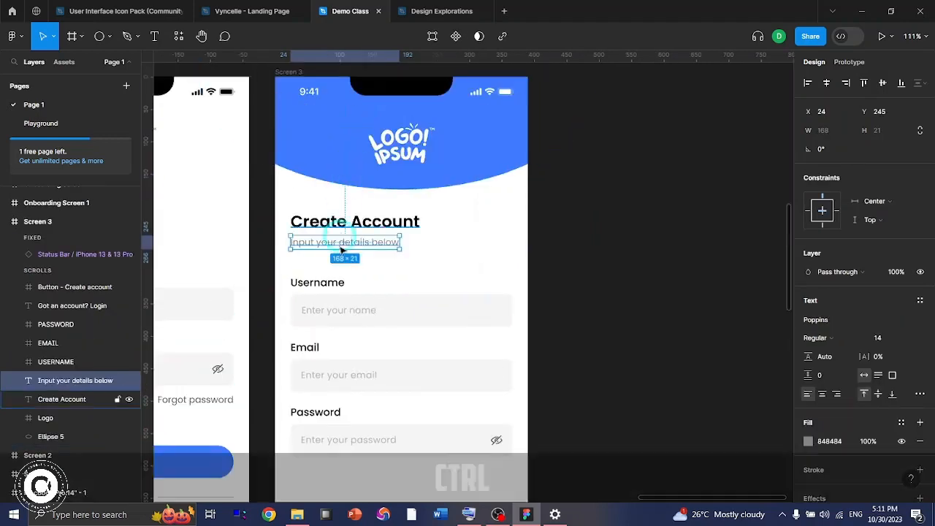
{"action": "scroll", "coordinate": [340, 247], "scroll_direction": "up", "scroll_amount": 5}
{"action": "key", "text": "alt"}
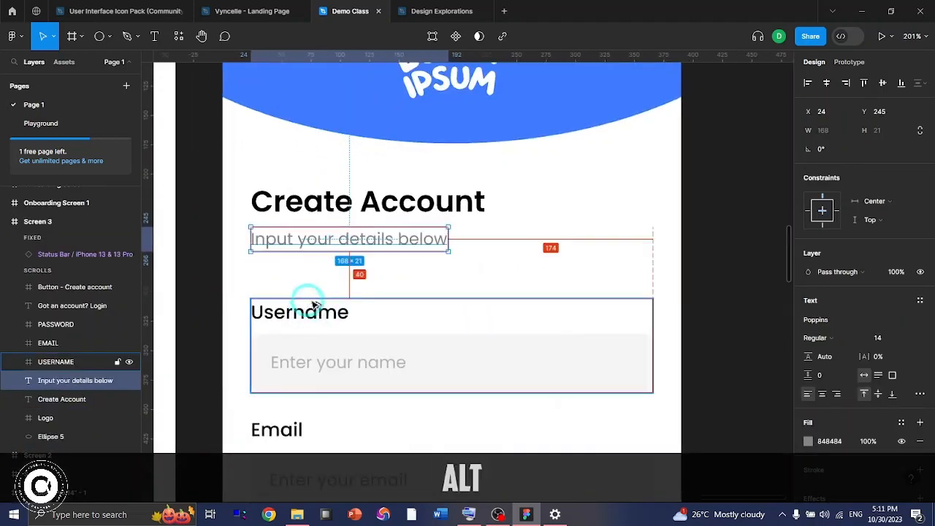
{"action": "scroll", "coordinate": [323, 298], "scroll_direction": "down", "scroll_amount": 5}
{"action": "scroll", "coordinate": [333, 276], "scroll_direction": "down", "scroll_amount": 10}
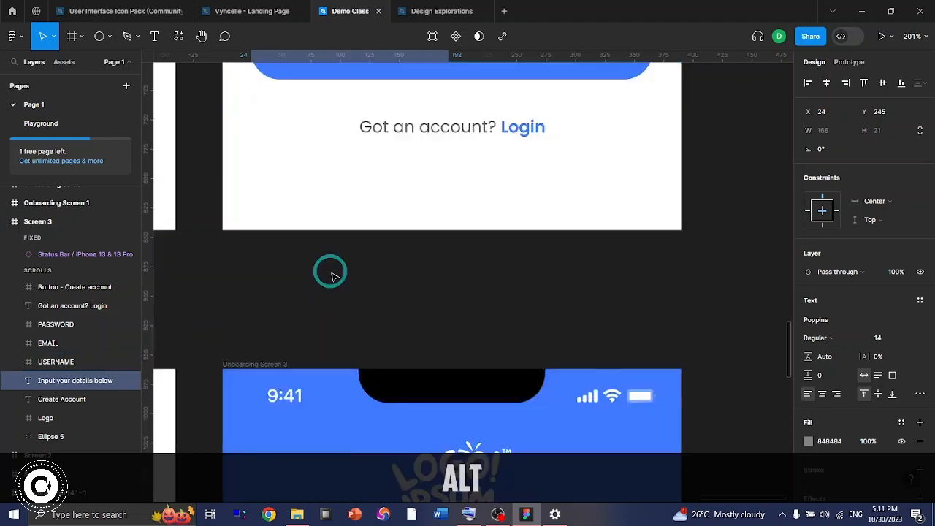
{"action": "left_click", "coordinate": [345, 230]}
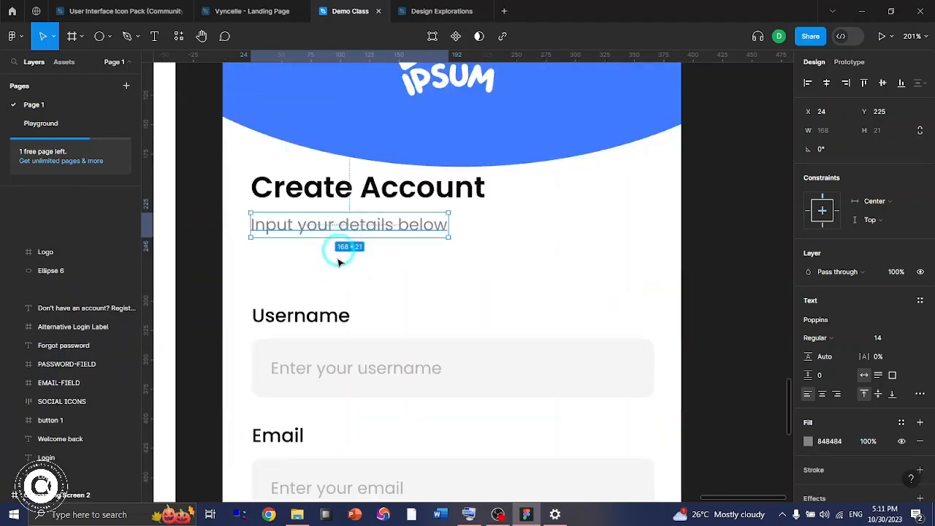
{"action": "key", "text": "alt"}
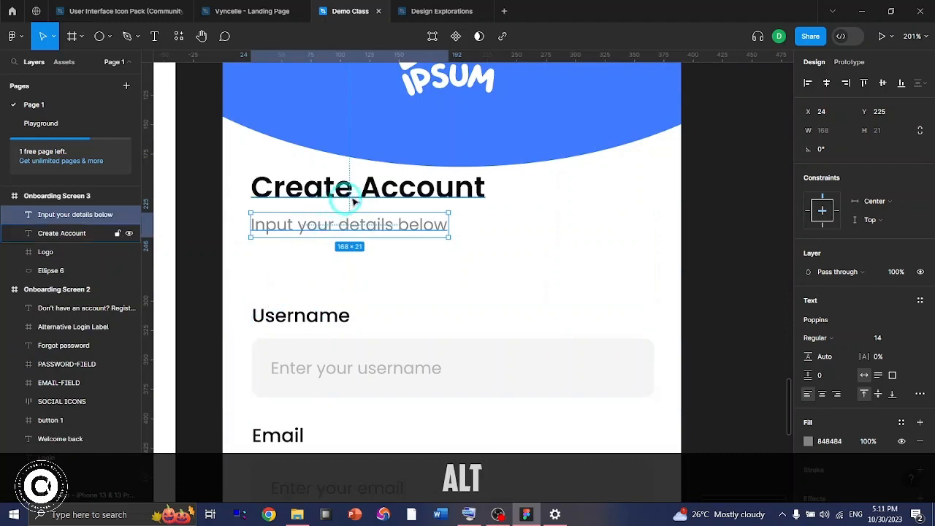
{"action": "key", "text": "ctrl"}
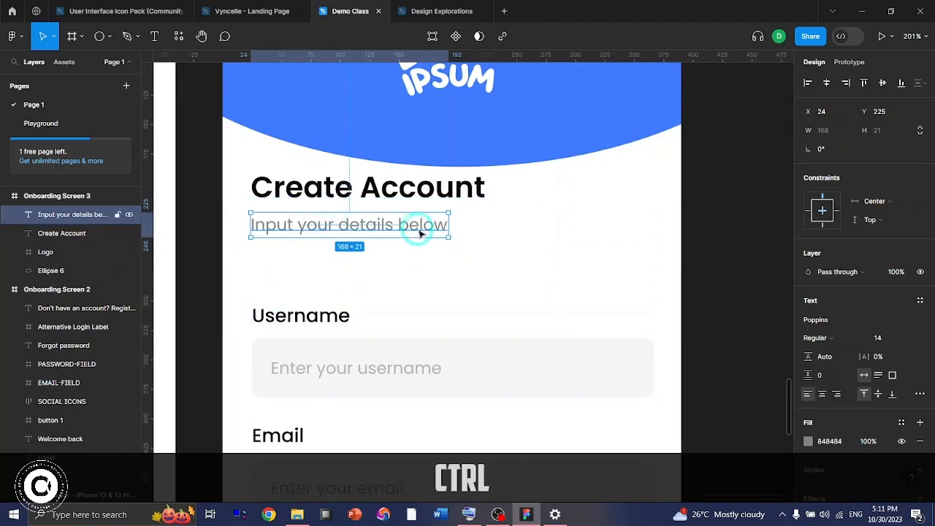
{"action": "left_click", "coordinate": [420, 230], "text": "ctrl"}
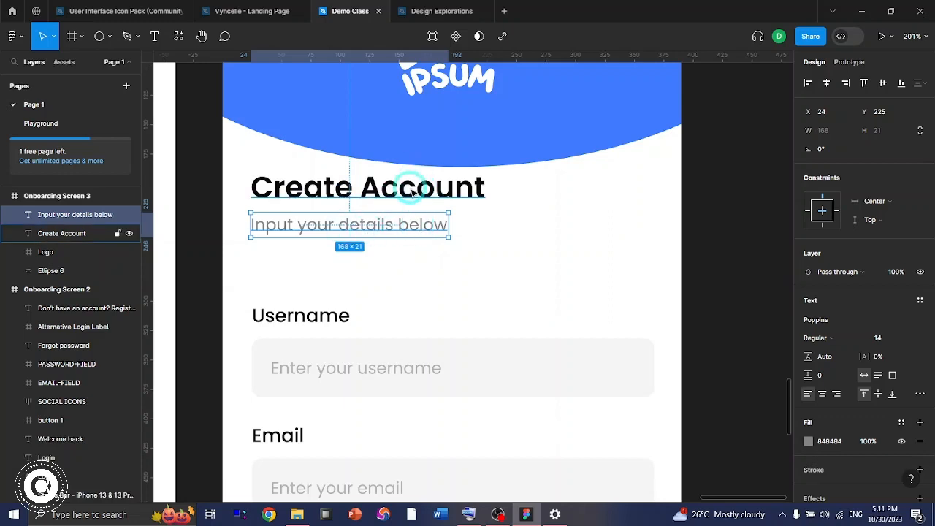
{"action": "left_click", "coordinate": [411, 188], "text": "ctrl"}
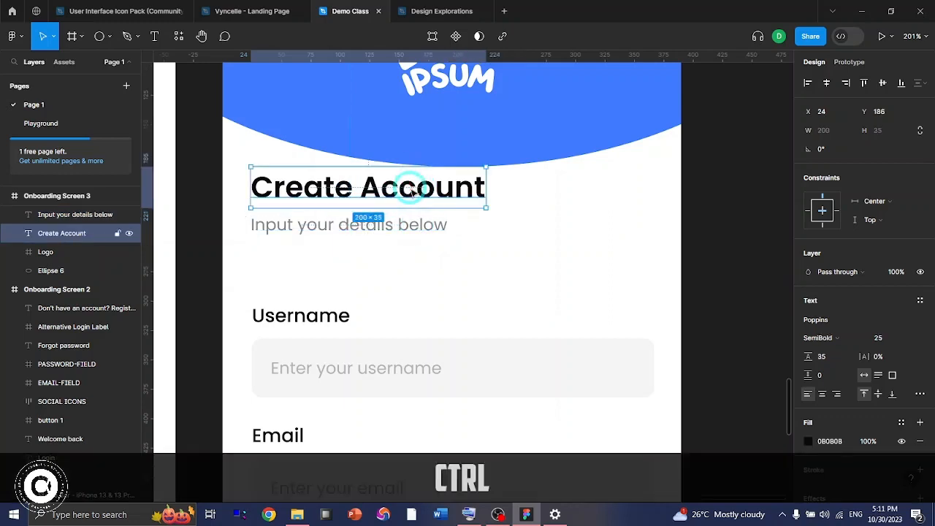
{"action": "left_click", "coordinate": [412, 229], "text": "shift"}
{"action": "left_click", "coordinate": [504, 233]}
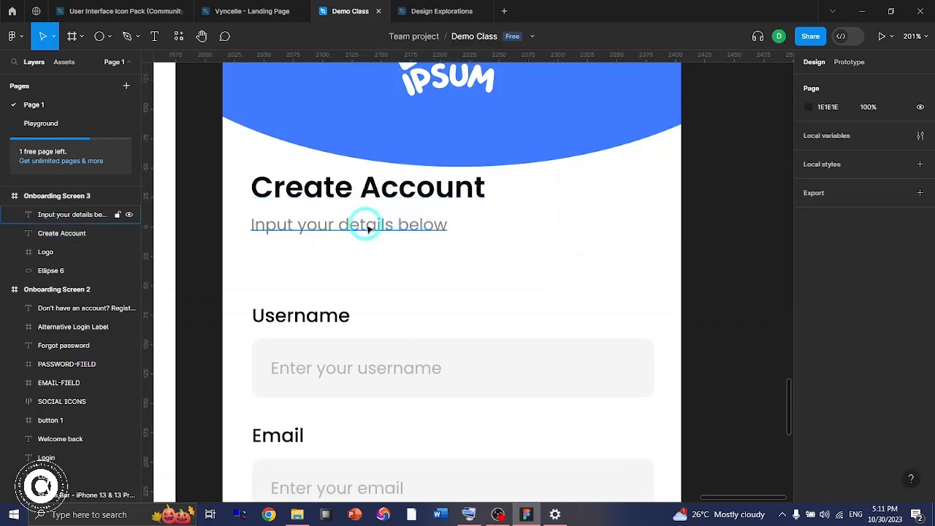
Step: Move the Create Account heading and its subtitle down together by 14 px, placing the heading at Y 200, and check its spacing
{"action": "left_click", "coordinate": [398, 188]}
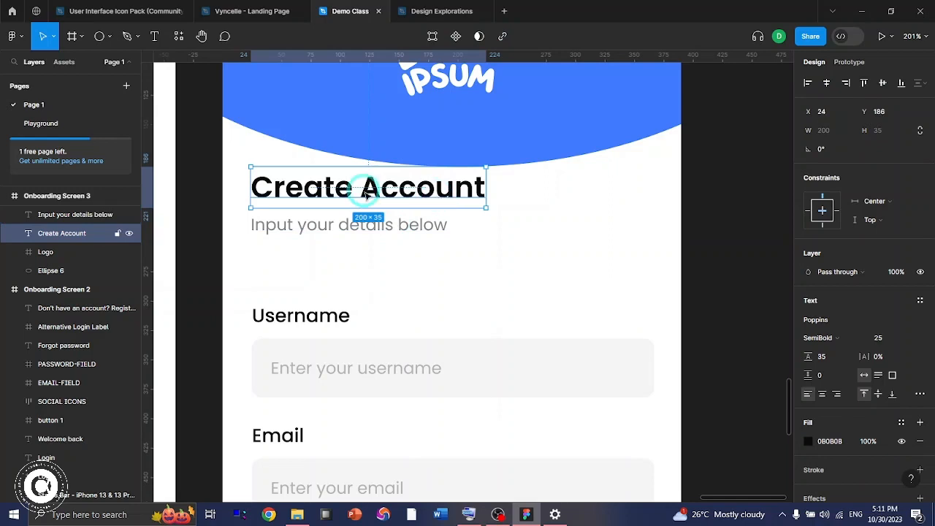
{"action": "left_click", "coordinate": [403, 230], "text": "shift"}
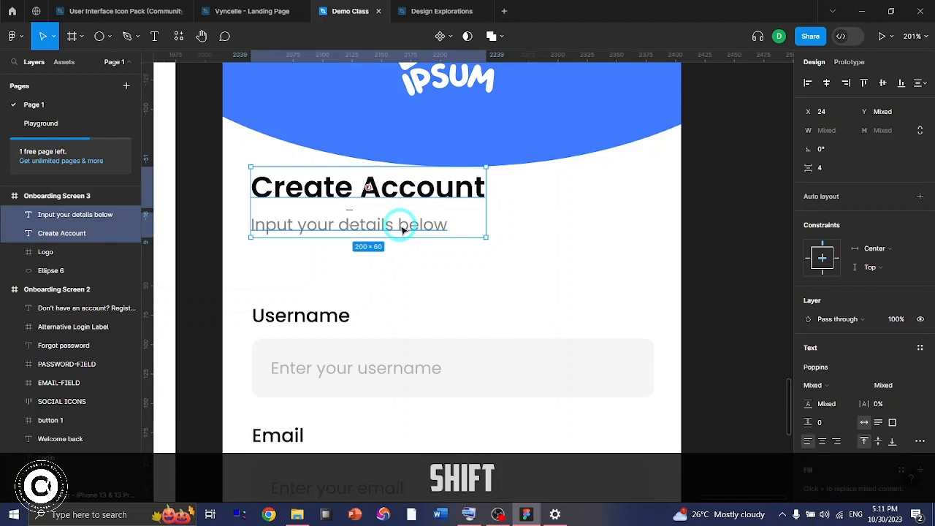
{"action": "key", "text": "shift+Down"}
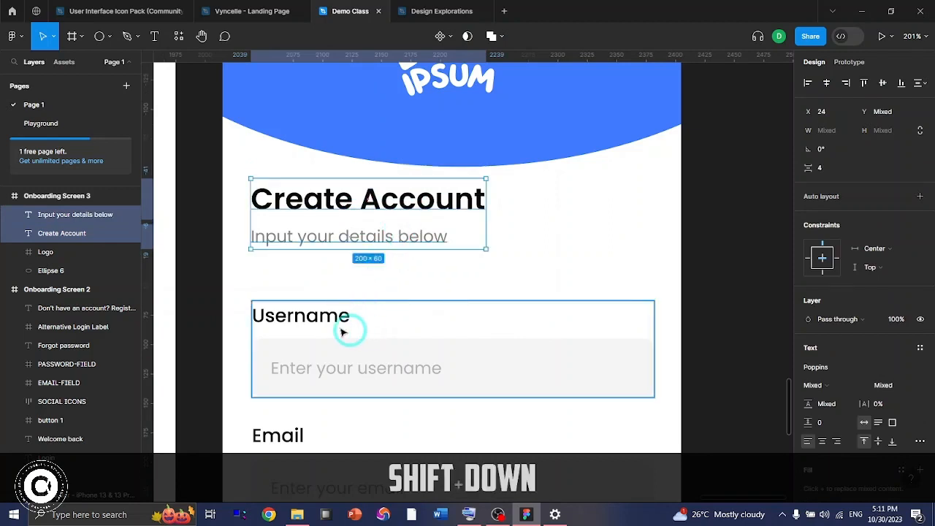
{"action": "key", "text": "alt+Down"}
{"action": "key", "text": "alt+Down"}
{"action": "key", "text": "alt+Down"}
{"action": "key", "text": "alt+Down"}
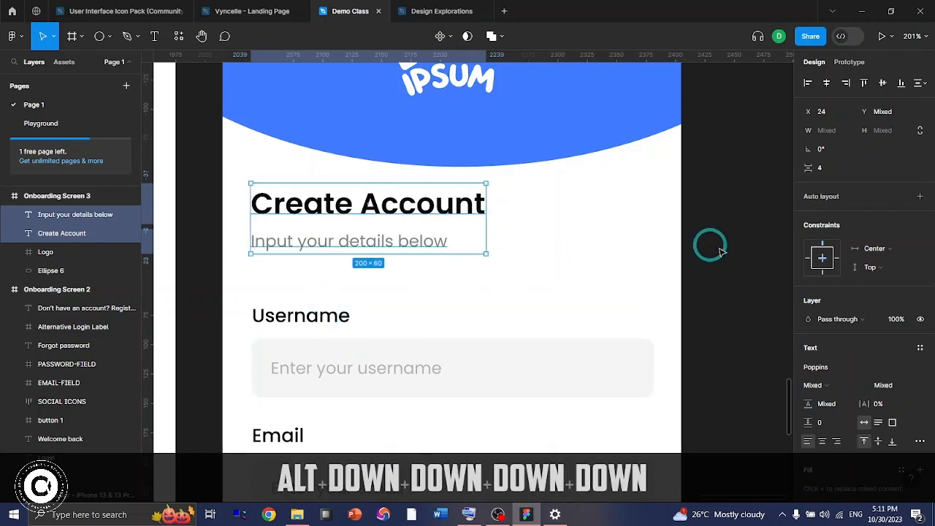
{"action": "left_click", "coordinate": [709, 246]}
{"action": "left_click", "coordinate": [340, 221]}
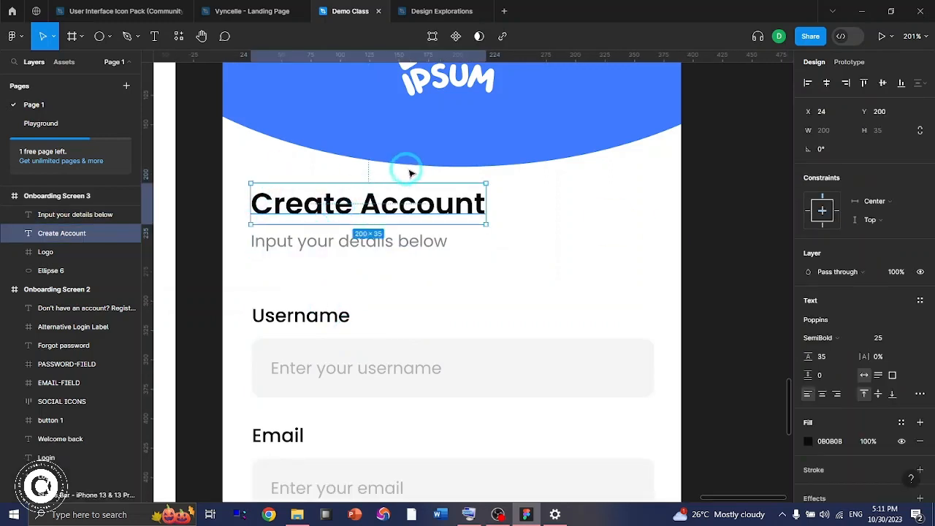
{"action": "key", "text": "alt"}
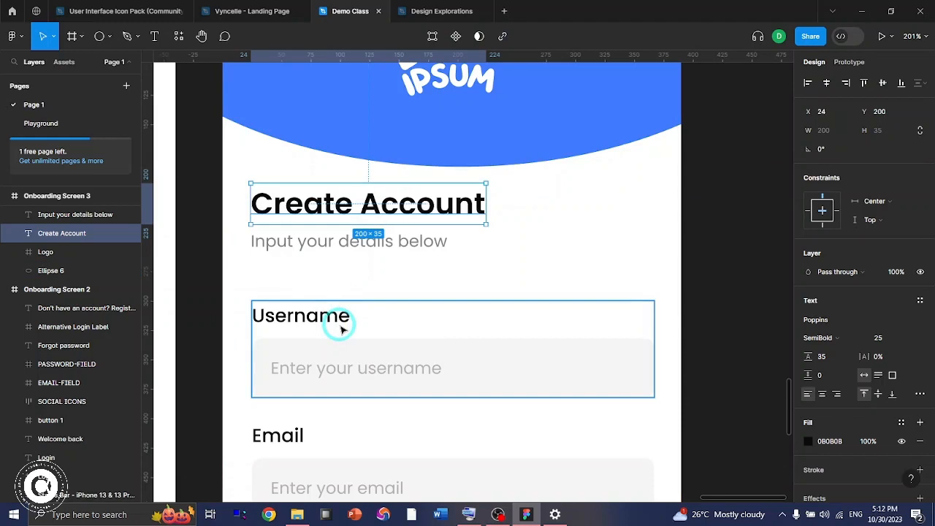
Step: Move the heading, subtitle and the username, email and password fields on Onboarding Screen 3 down together by 20 px
{"action": "scroll", "coordinate": [358, 332], "scroll_direction": "down", "scroll_amount": 4}
{"action": "scroll", "coordinate": [376, 338], "scroll_direction": "down", "scroll_amount": 6, "text": "ctrl"}
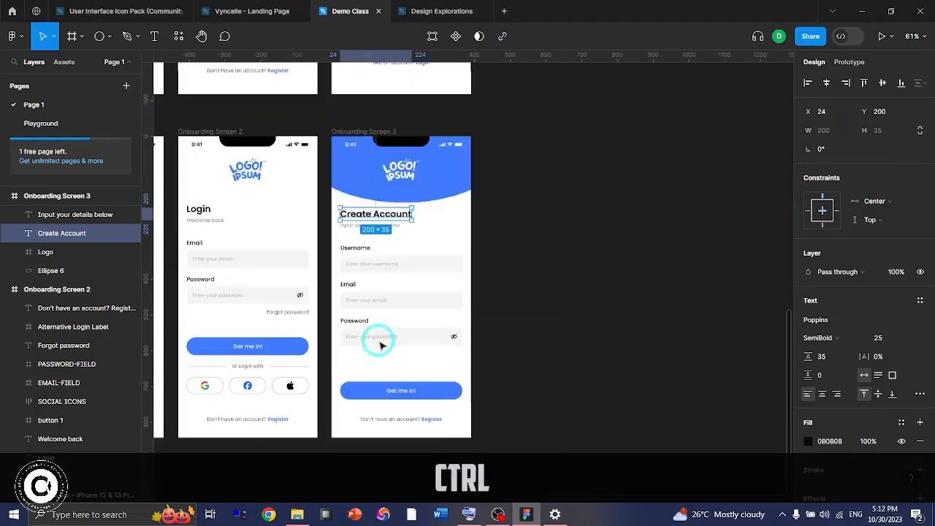
{"action": "left_click", "coordinate": [482, 347]}
{"action": "left_click_drag", "start_coordinate": [406, 353], "coordinate": [338, 207]}
{"action": "key", "text": "shift"}
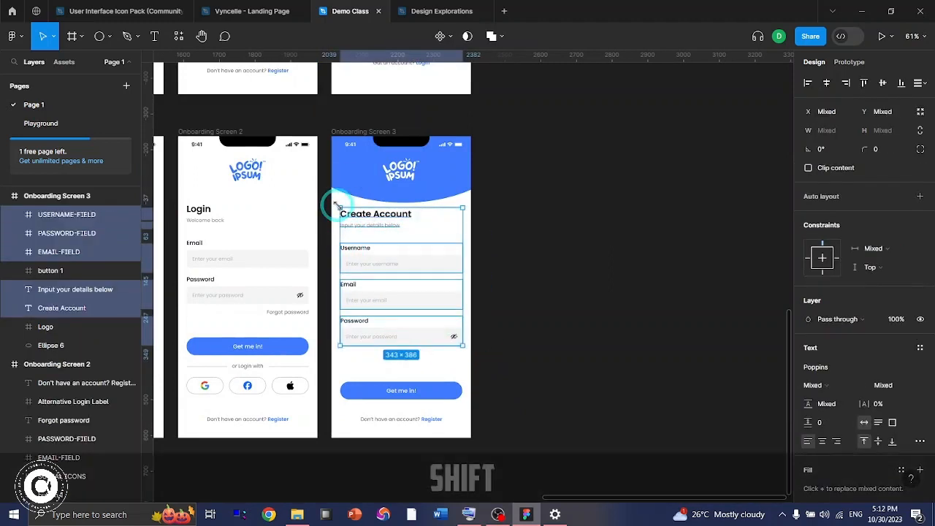
{"action": "key", "text": "shift+Down"}
{"action": "key", "text": "shift+Down"}
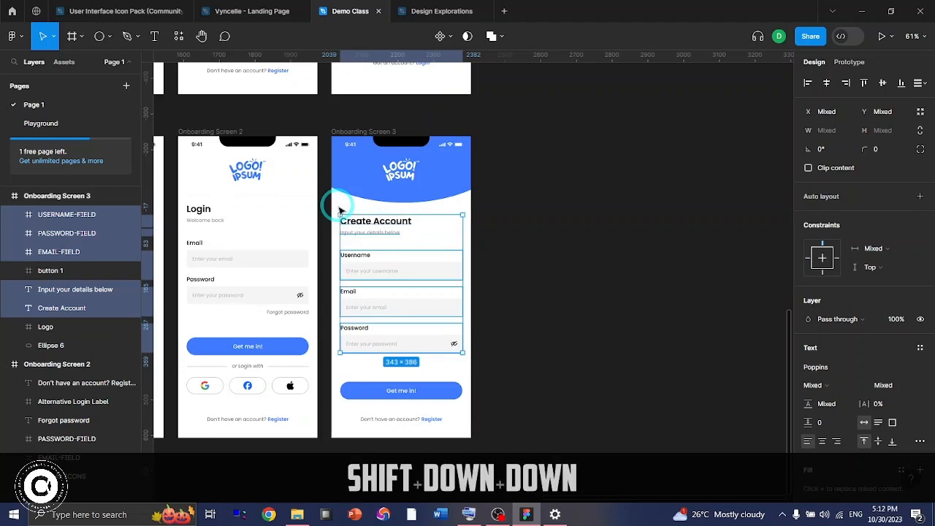
Step: Move the selected heading, subtitle and three input fields down together by a net 6 px, checking their distances to the frame edges
{"action": "key", "text": "alt"}
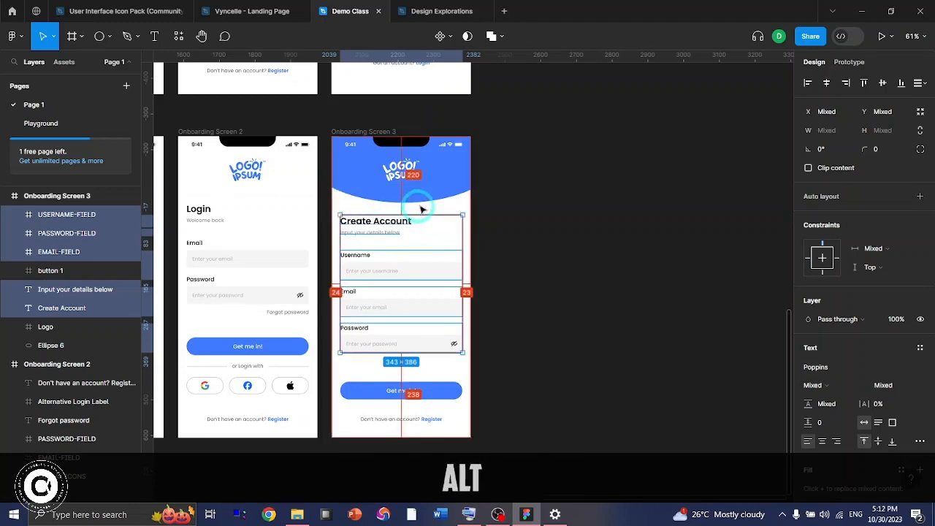
{"action": "key", "text": "shift+Down"}
{"action": "key", "text": "alt"}
{"action": "key", "text": "Up"}
{"action": "key", "text": "Up"}
{"action": "key", "text": "Up"}
{"action": "key", "text": "Up"}
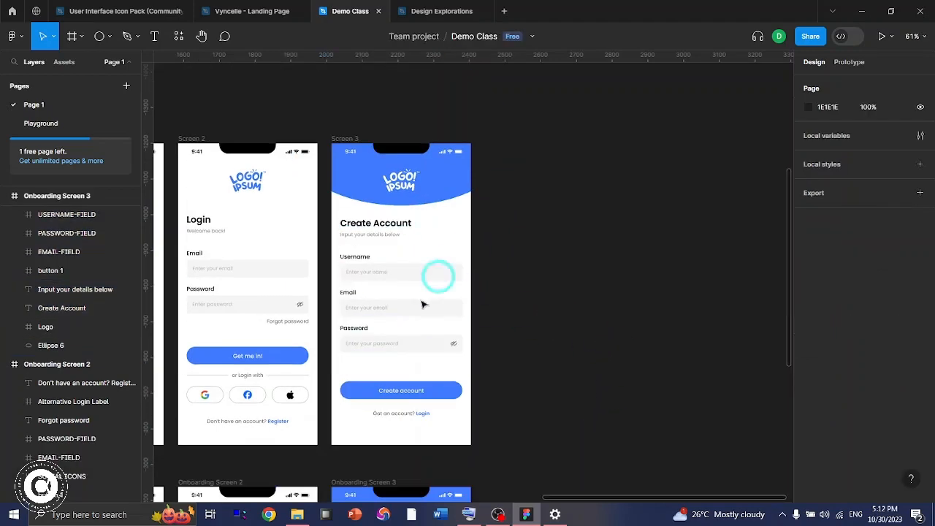
Step: Change the button label on Onboarding Screen 3 to "Create Account", following the button on the reference Screen 3
{"action": "scroll", "coordinate": [398, 386], "scroll_direction": "down", "scroll_amount": 3}
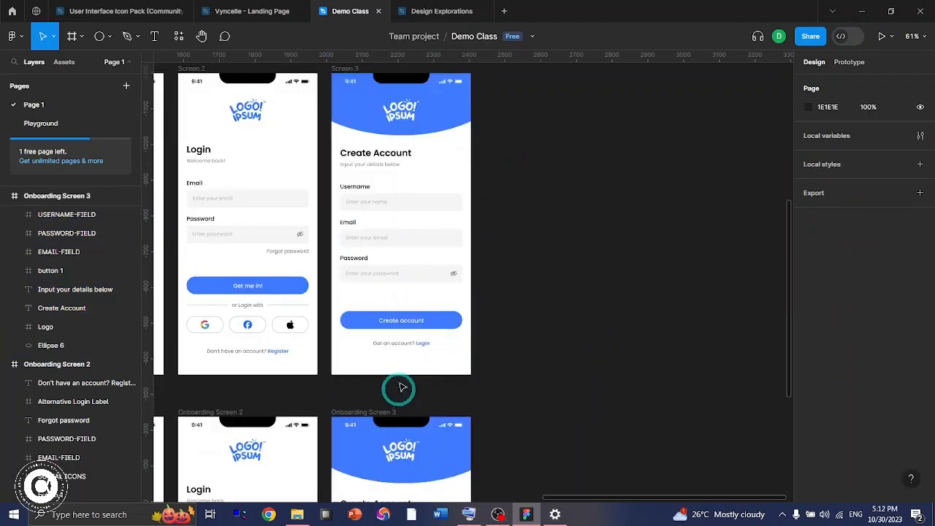
{"action": "scroll", "coordinate": [406, 337], "scroll_direction": "up", "scroll_amount": 5, "text": "ctrl"}
{"action": "left_click", "coordinate": [455, 294], "text": "ctrl"}
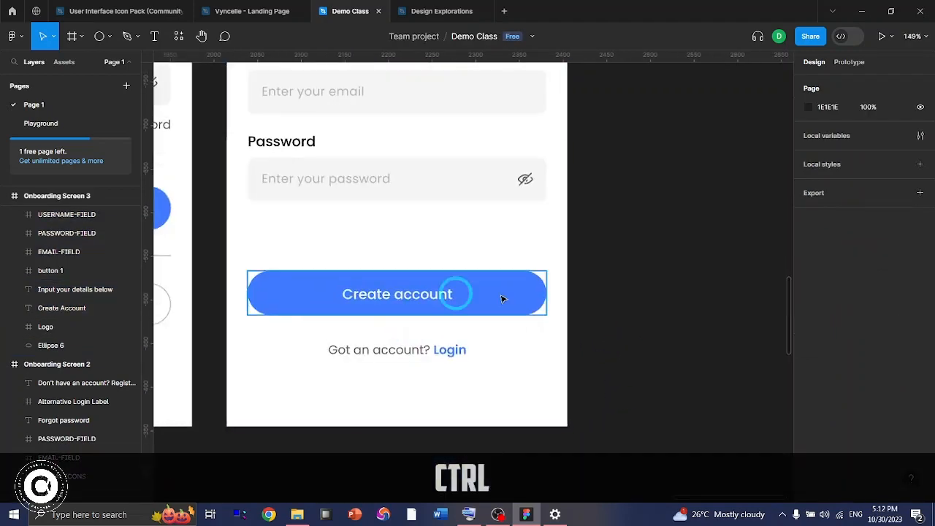
{"action": "key", "text": "ctrl+z"}
{"action": "left_click", "coordinate": [394, 236]}
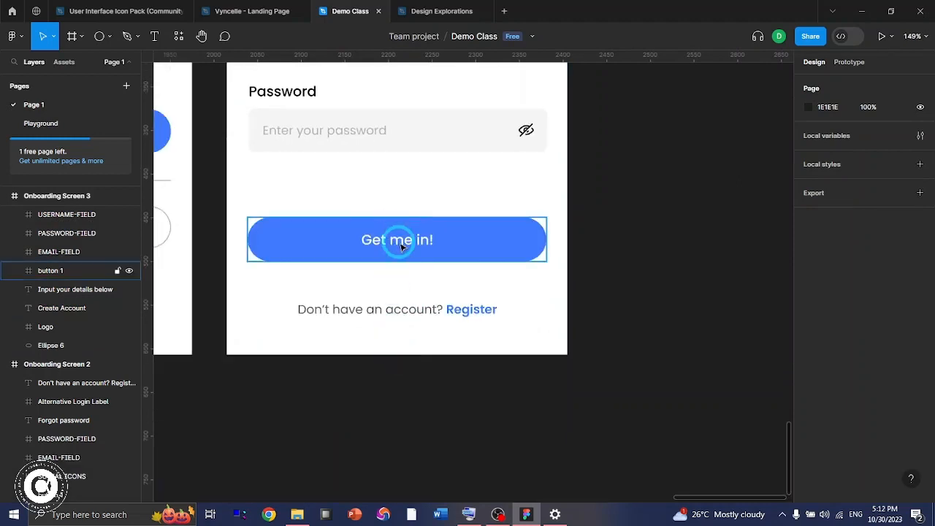
{"action": "left_click", "coordinate": [397, 242]}
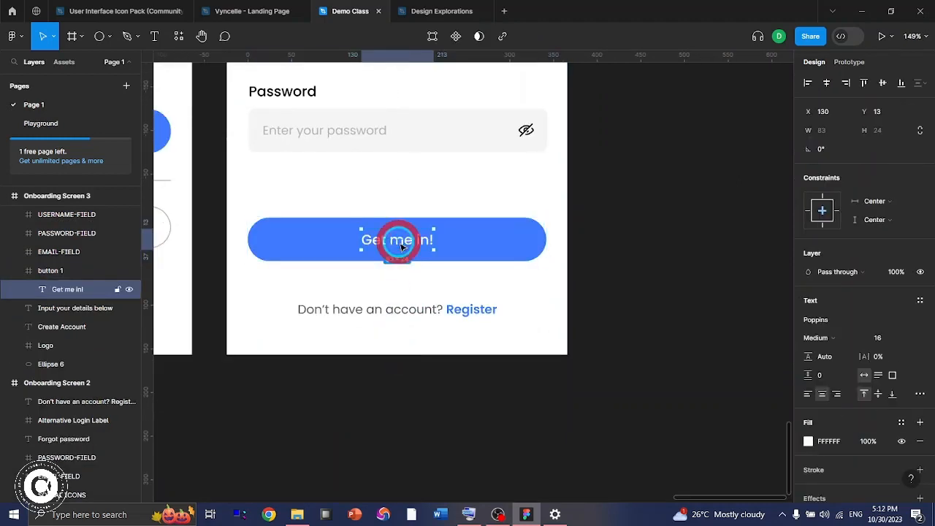
{"action": "double_click", "coordinate": [401, 246]}
{"action": "type", "text": "Create Av"}
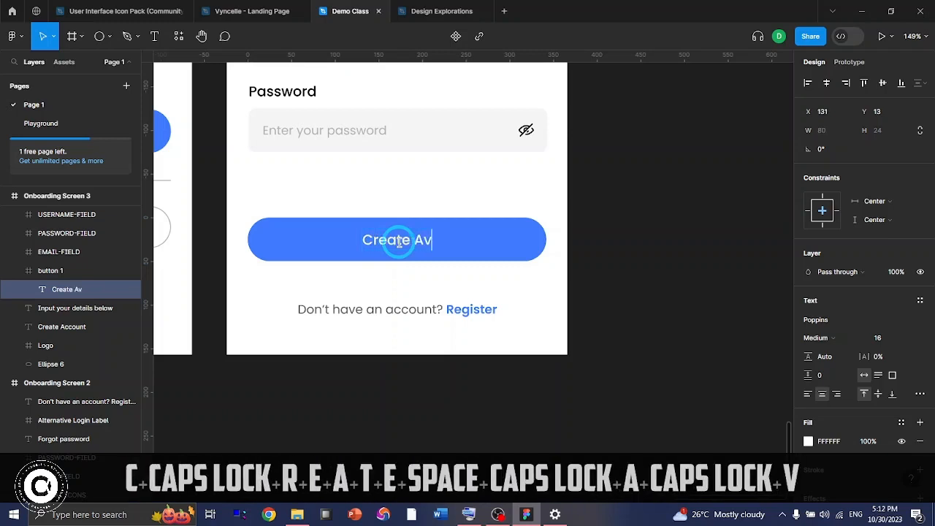
{"action": "key", "text": "BackSpace"}
{"action": "type", "text": "cc"}
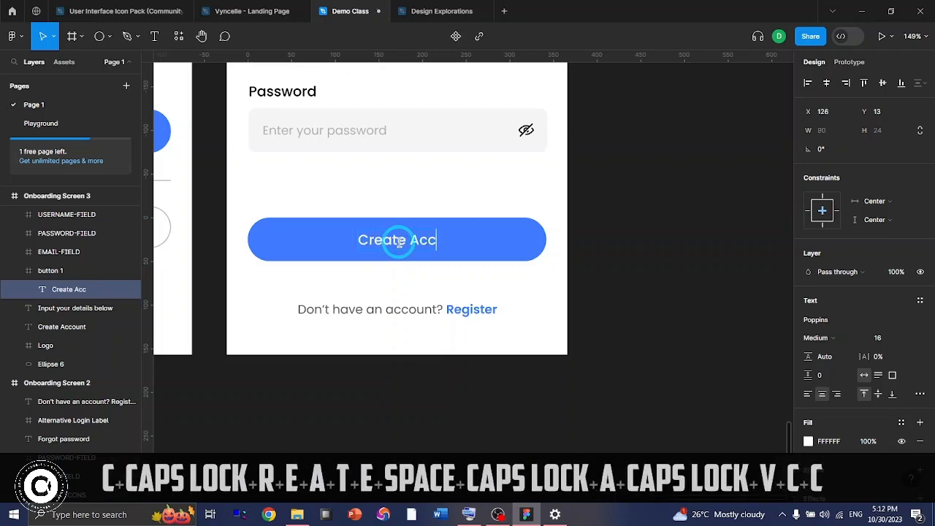
{"action": "type", "text": "ount"}
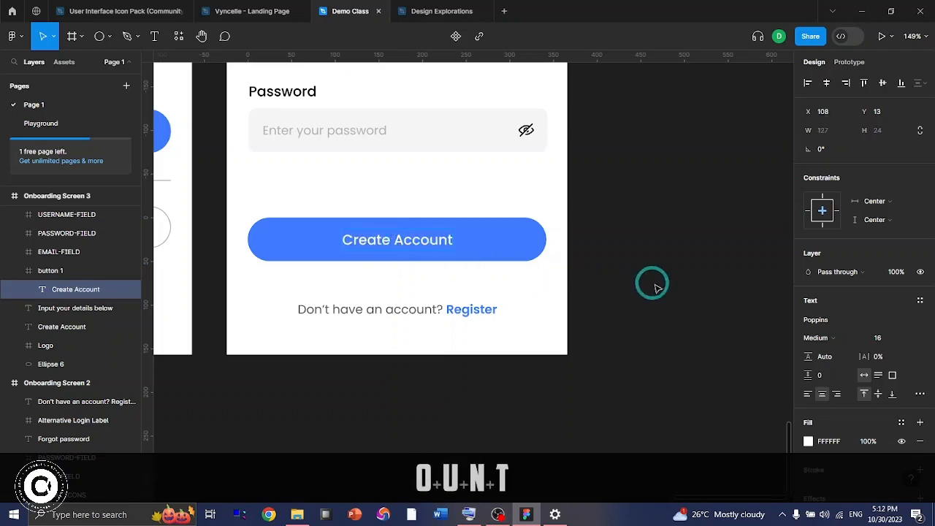
{"action": "key", "text": "Escape"}
Step: Replace "Don't have" with "Got" in the text below the Create Account button on Onboarding Screen 3
{"action": "scroll", "coordinate": [454, 285], "scroll_direction": "up", "scroll_amount": 5}
{"action": "scroll", "coordinate": [454, 284], "scroll_direction": "down", "scroll_amount": 5}
{"action": "scroll", "coordinate": [407, 285], "scroll_direction": "up", "scroll_amount": 1}
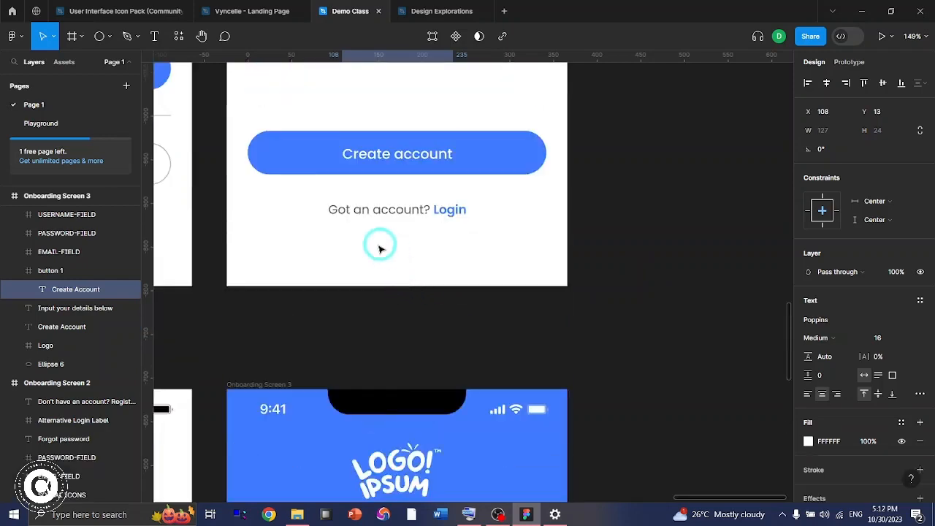
{"action": "scroll", "coordinate": [398, 331], "scroll_direction": "down", "scroll_amount": 8}
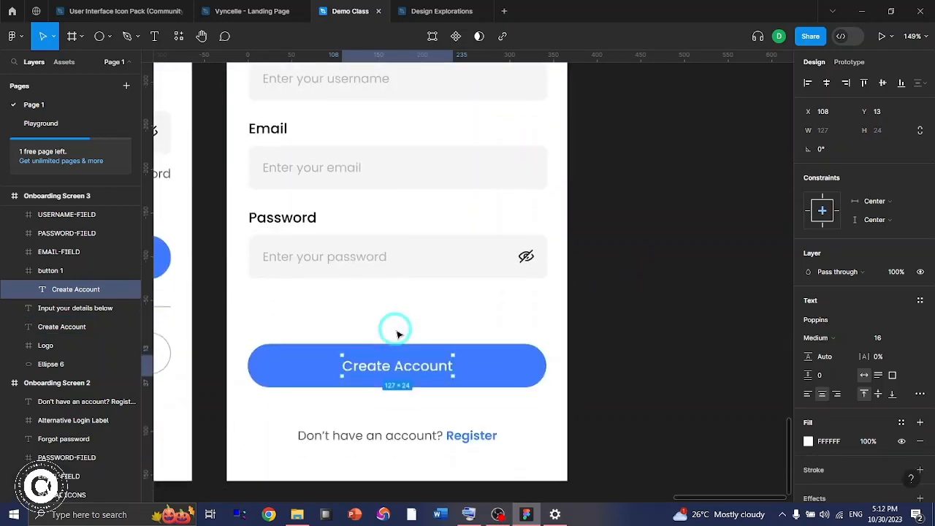
{"action": "left_click", "coordinate": [392, 438]}
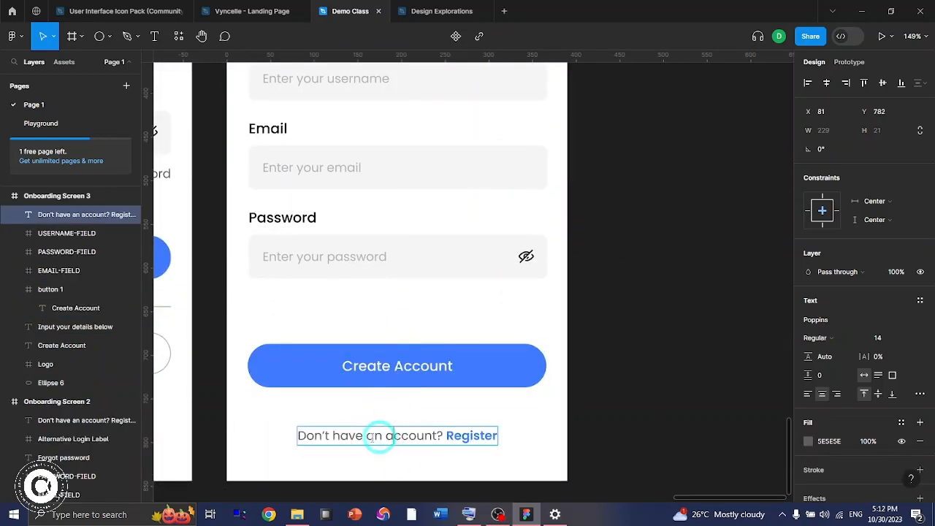
{"action": "double_click", "coordinate": [363, 435]}
{"action": "left_click_drag", "start_coordinate": [363, 435], "coordinate": [272, 441]}
{"action": "key", "text": "Caps_Lock"}
{"action": "type", "text": "g"}
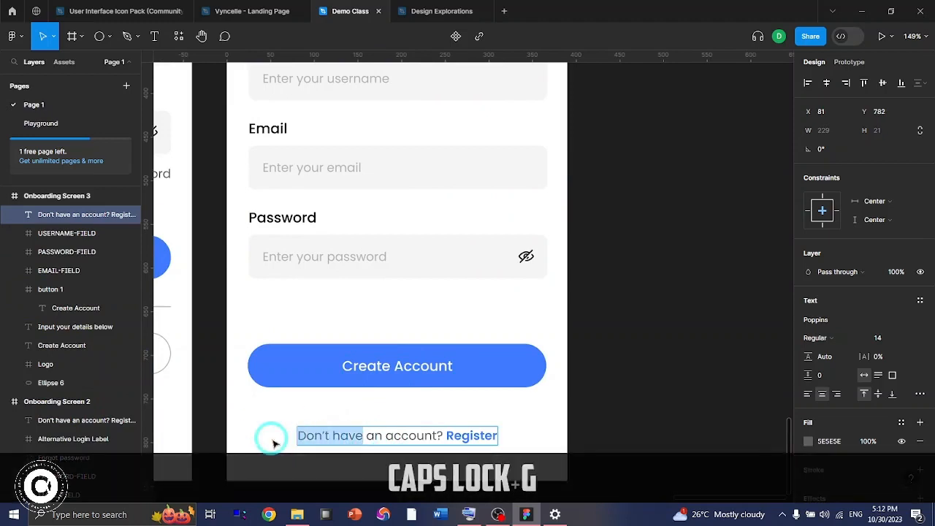
{"action": "type", "text": "ot"}
{"action": "key", "text": "Delete"}
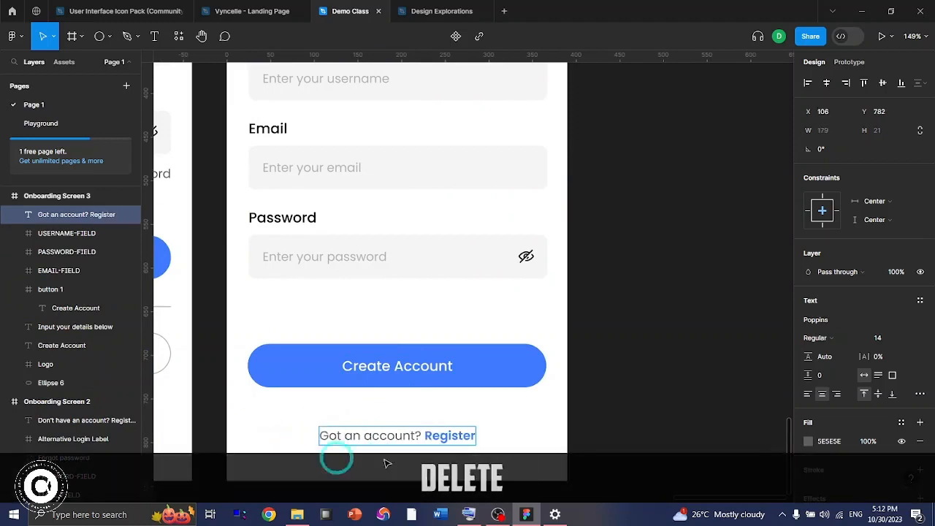
Step: Replace the blue word "Register" with "Login" in the "Got an account?" text and finish editing it
{"action": "left_click", "coordinate": [451, 436]}
{"action": "double_click", "coordinate": [451, 436]}
{"action": "type", "text": "Login"}
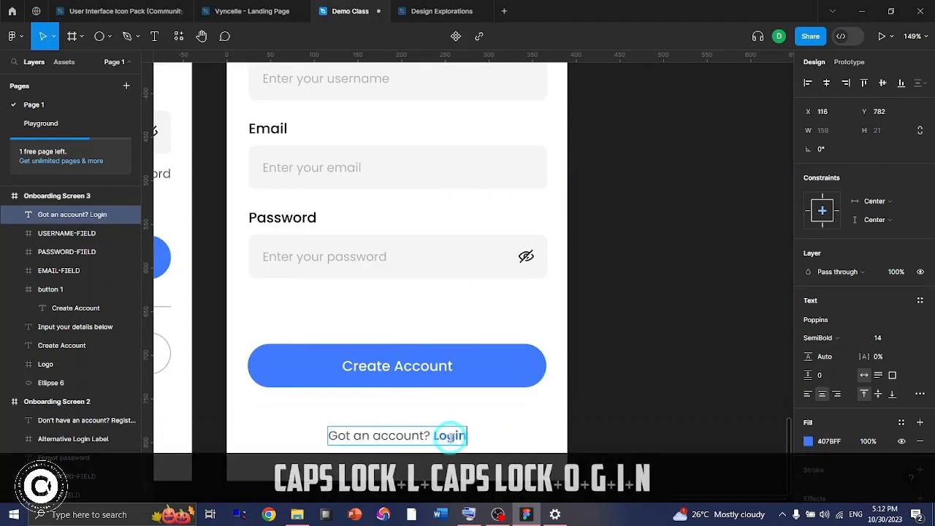
{"action": "key", "text": "ctrl"}
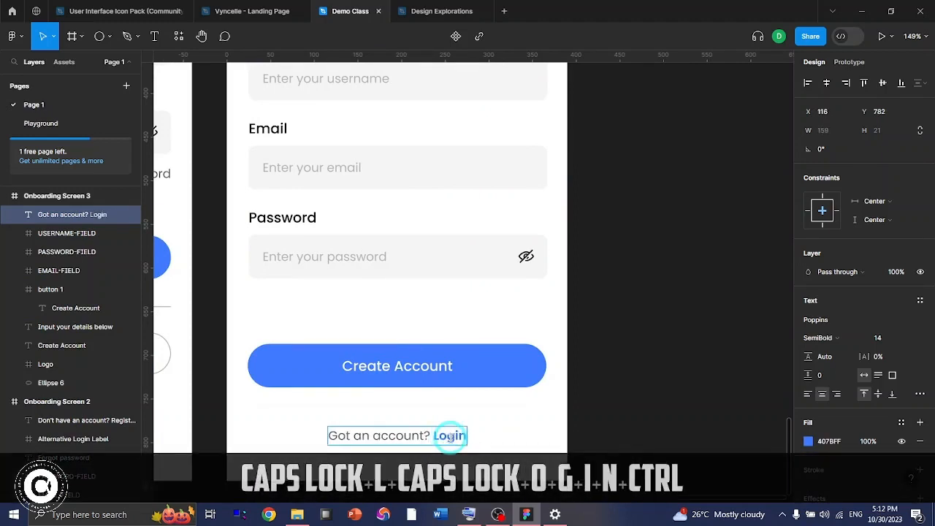
{"action": "key", "text": "ctrl+Return"}
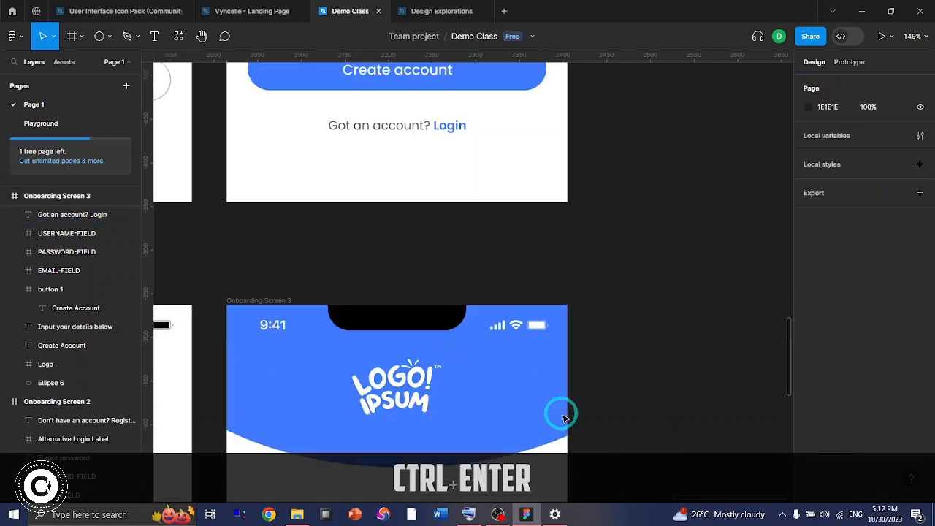
Step: Check the button spacing on Screen 3, then move Onboarding Screen 3's Create Account button down 5 px to Y 692
{"action": "scroll", "coordinate": [559, 411], "scroll_direction": "up", "scroll_amount": 3}
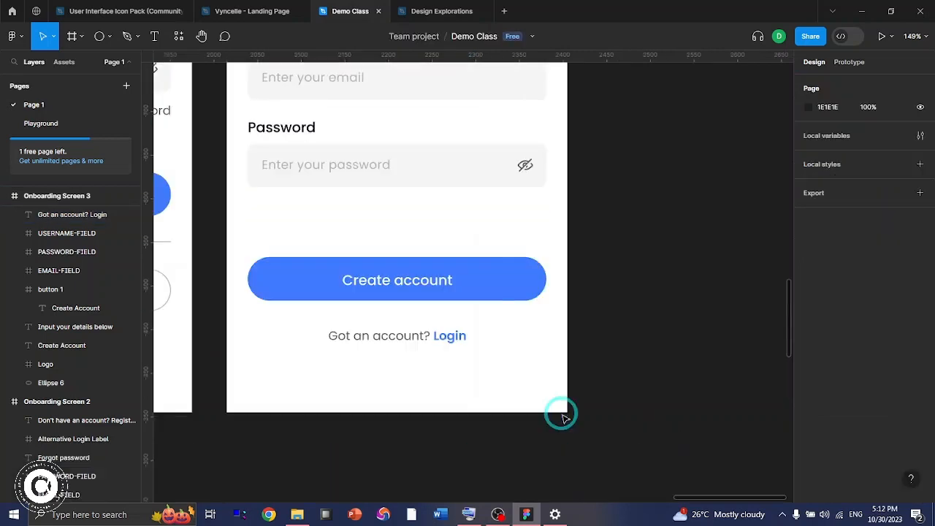
{"action": "left_click", "coordinate": [487, 280]}
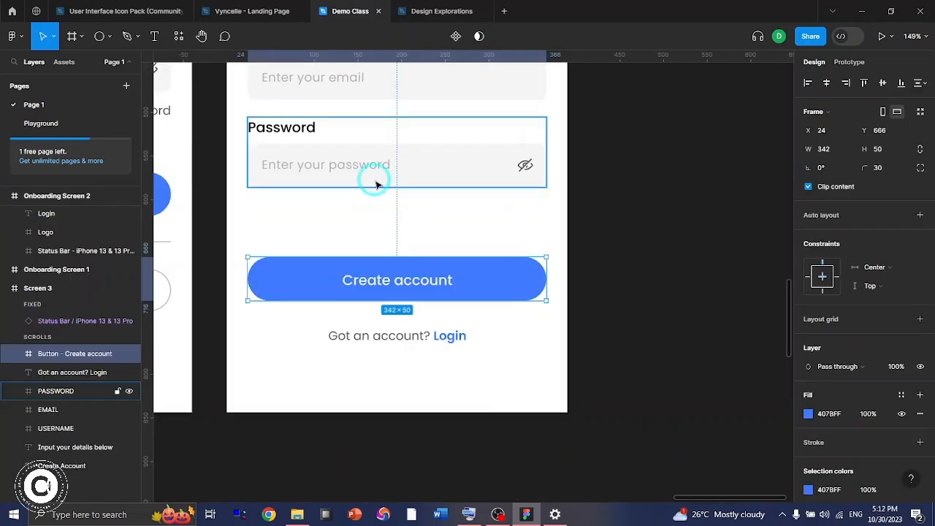
{"action": "key", "text": "alt"}
{"action": "scroll", "coordinate": [449, 314], "scroll_direction": "up", "scroll_amount": 10}
{"action": "scroll", "coordinate": [452, 316], "scroll_direction": "down", "scroll_amount": 15}
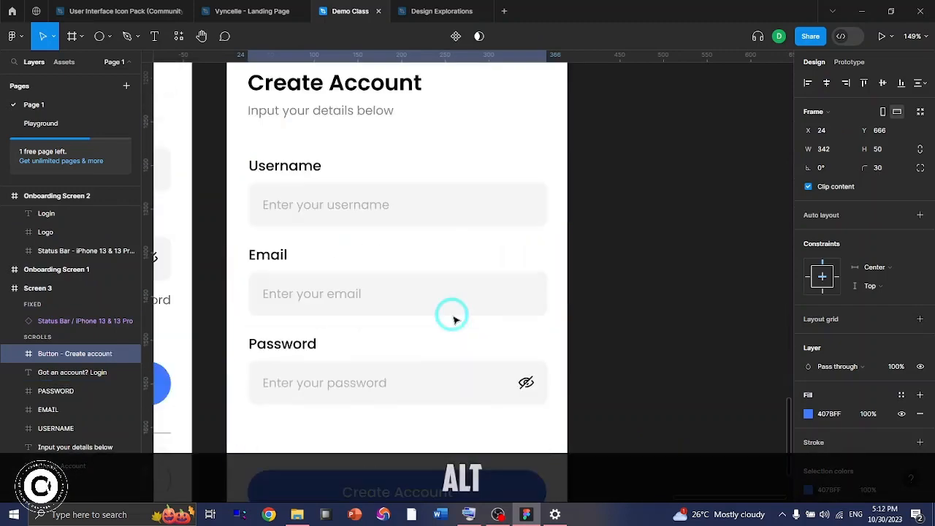
{"action": "left_click", "coordinate": [407, 197]}
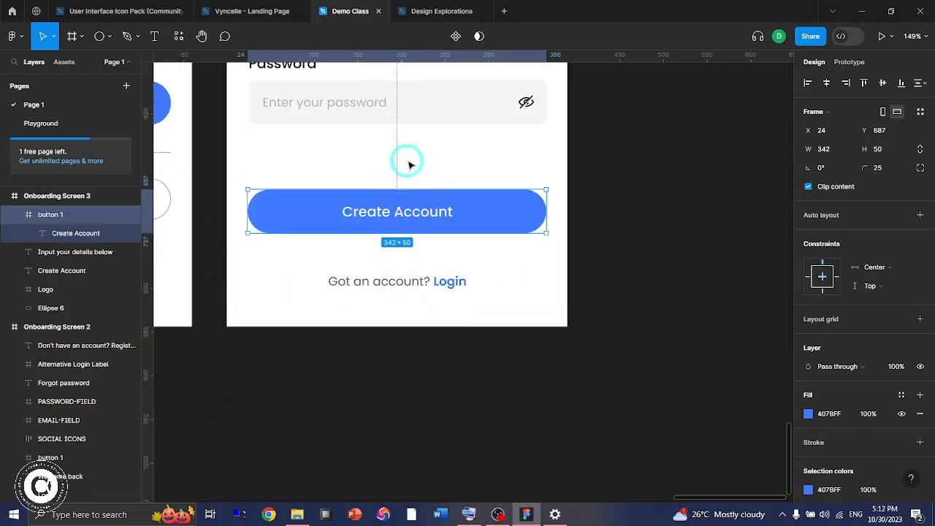
{"action": "key", "text": "alt"}
{"action": "key", "text": "Down"}
{"action": "key", "text": "Down"}
{"action": "key", "text": "Down"}
{"action": "key", "text": "Down"}
{"action": "key", "text": "Down"}
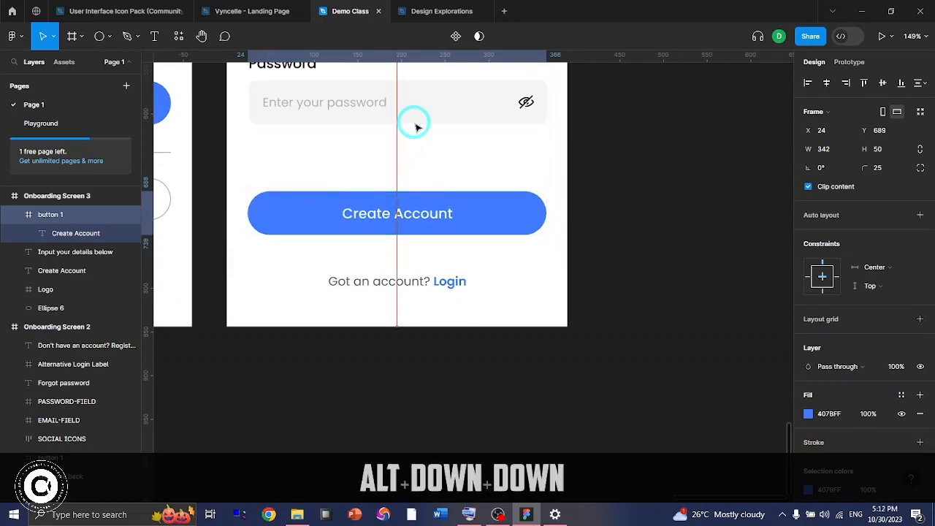
{"action": "key", "text": "alt"}
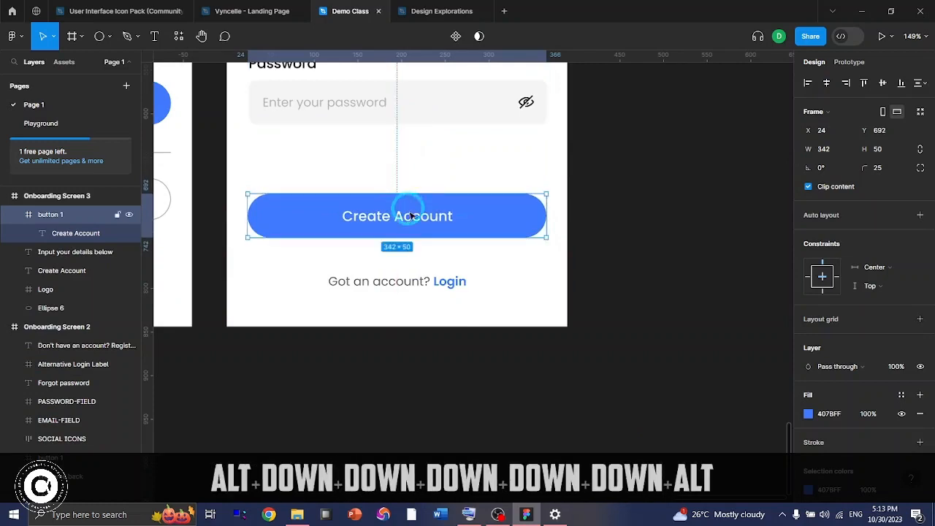
Step: Measure the login text's spacing on Screen 3 and move "Got an account? Login" on Onboarding Screen 3 up 10 px to Y 772
{"action": "left_click", "coordinate": [406, 285]}
{"action": "scroll", "coordinate": [426, 281], "scroll_direction": "down", "scroll_amount": 15}
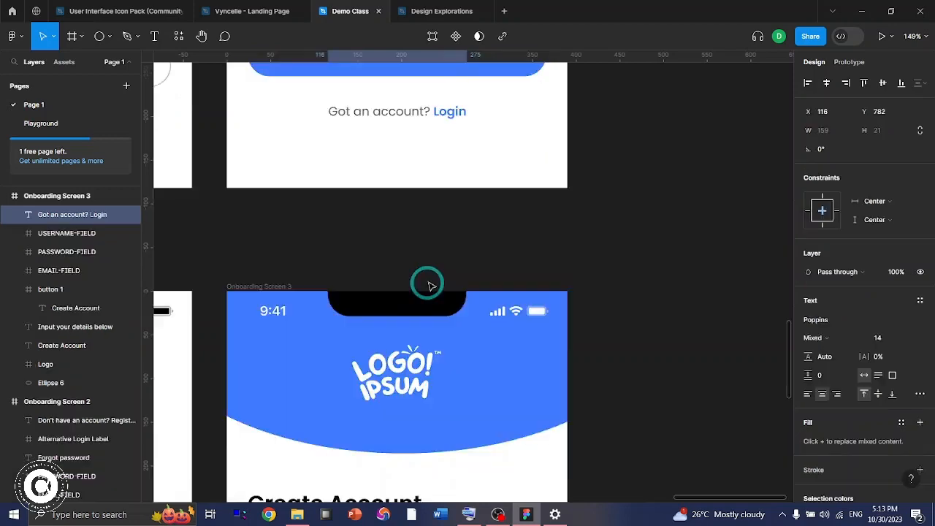
{"action": "left_click", "coordinate": [387, 323]}
{"action": "key", "text": "alt"}
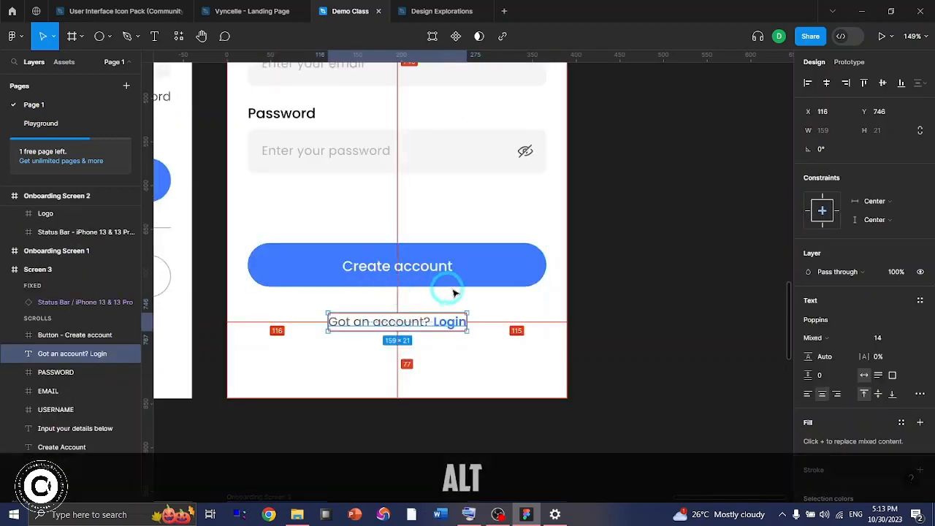
{"action": "scroll", "coordinate": [439, 307], "scroll_direction": "down", "scroll_amount": 10}
{"action": "scroll", "coordinate": [420, 376], "scroll_direction": "down", "scroll_amount": 4}
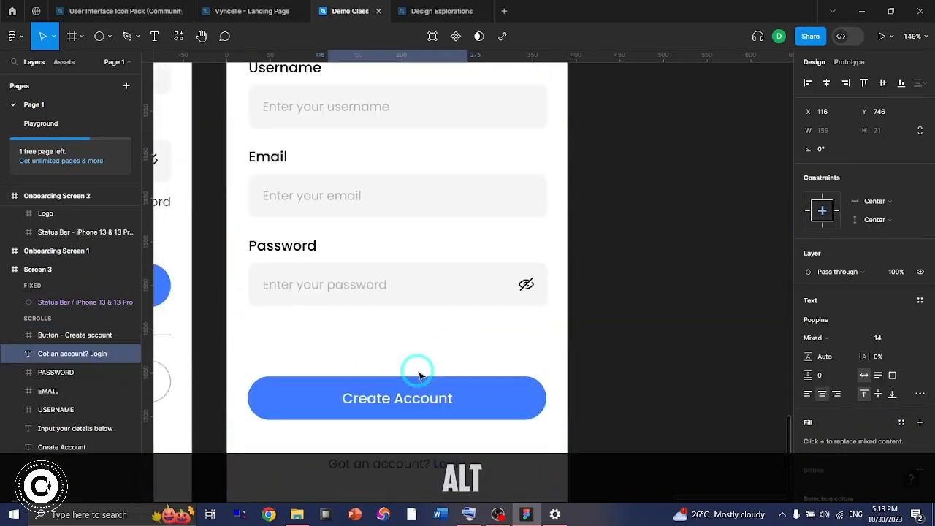
{"action": "scroll", "coordinate": [420, 376], "scroll_direction": "down", "scroll_amount": 4}
{"action": "left_click", "coordinate": [406, 309]}
{"action": "key", "text": "alt"}
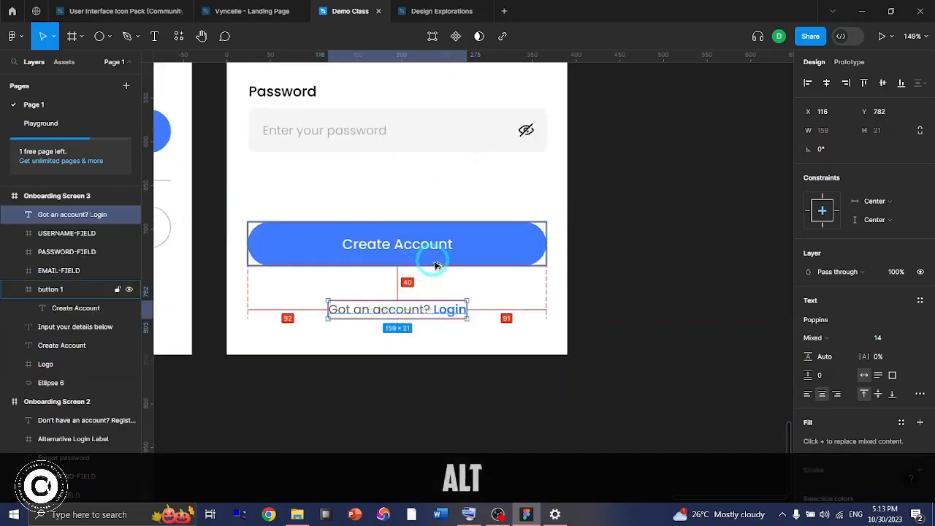
{"action": "key", "text": "alt+shift+Up"}
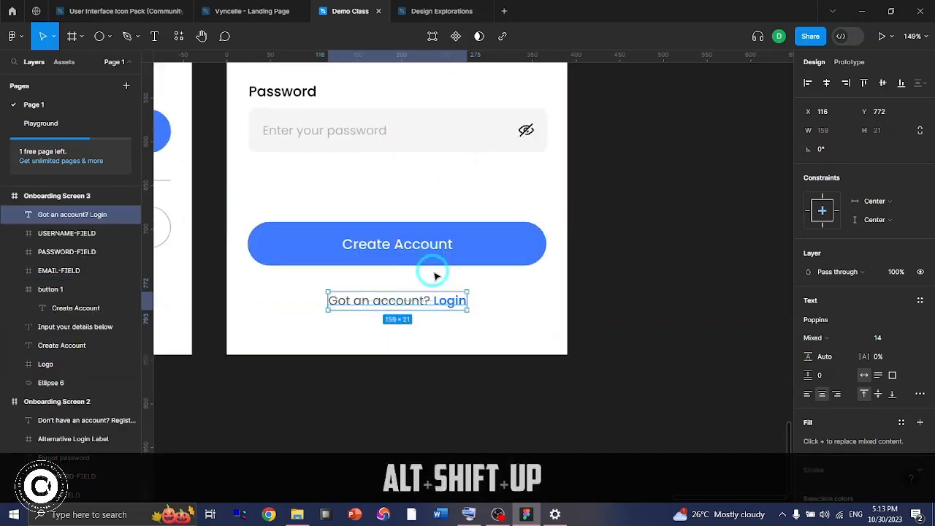
{"action": "left_click", "coordinate": [634, 305]}
Step: Review the three onboarding screens side by side and compare them with the reference Screens 1 to 3
{"action": "scroll", "coordinate": [634, 305], "scroll_direction": "down", "scroll_amount": 10}
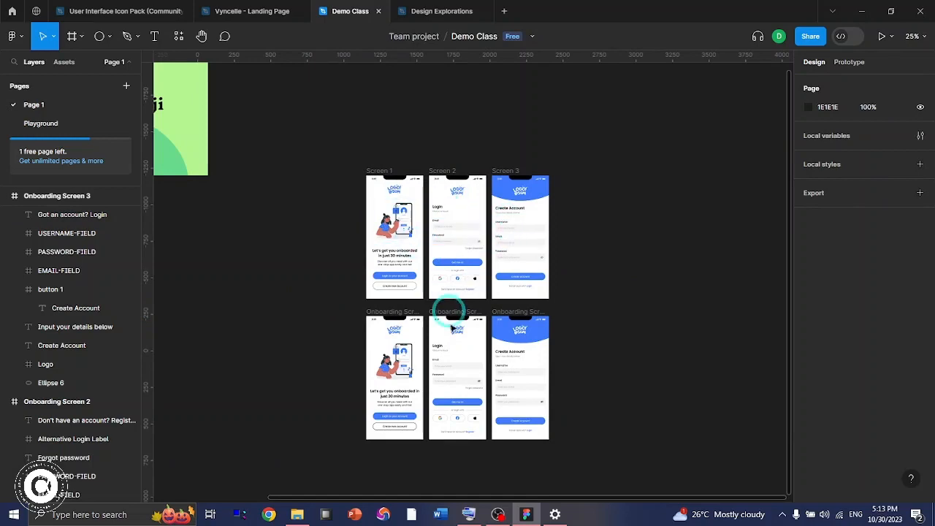
{"action": "scroll", "coordinate": [452, 329], "scroll_direction": "up", "scroll_amount": 6}
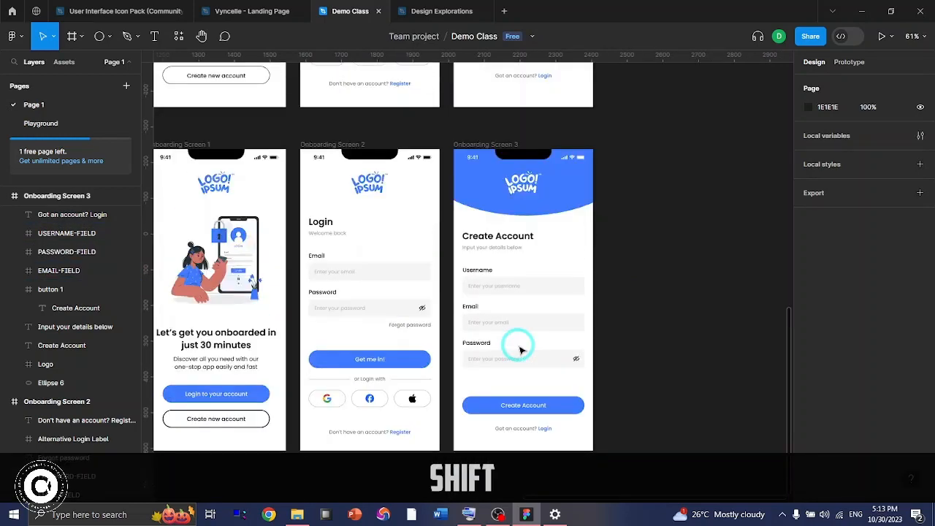
{"action": "scroll", "coordinate": [521, 351], "scroll_direction": "left", "scroll_amount": 2}
{"action": "left_click", "coordinate": [402, 145]}
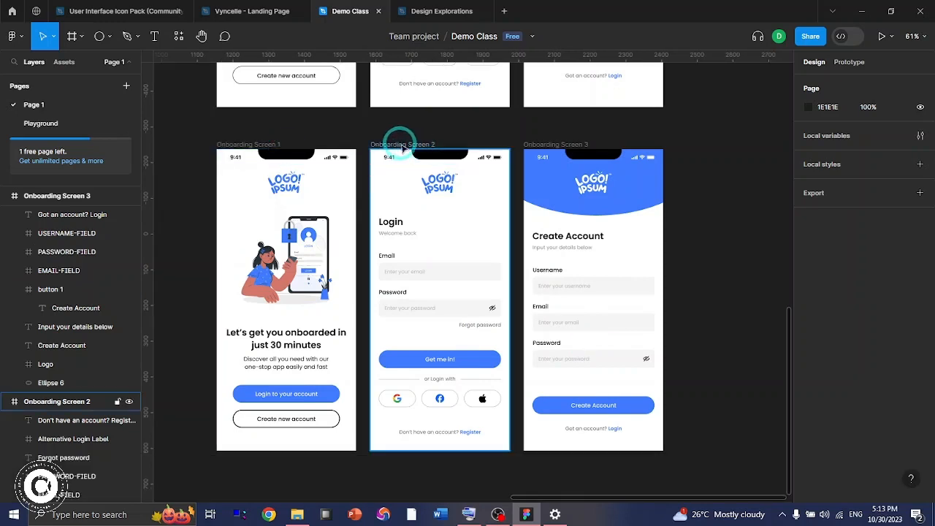
{"action": "left_click", "coordinate": [675, 452]}
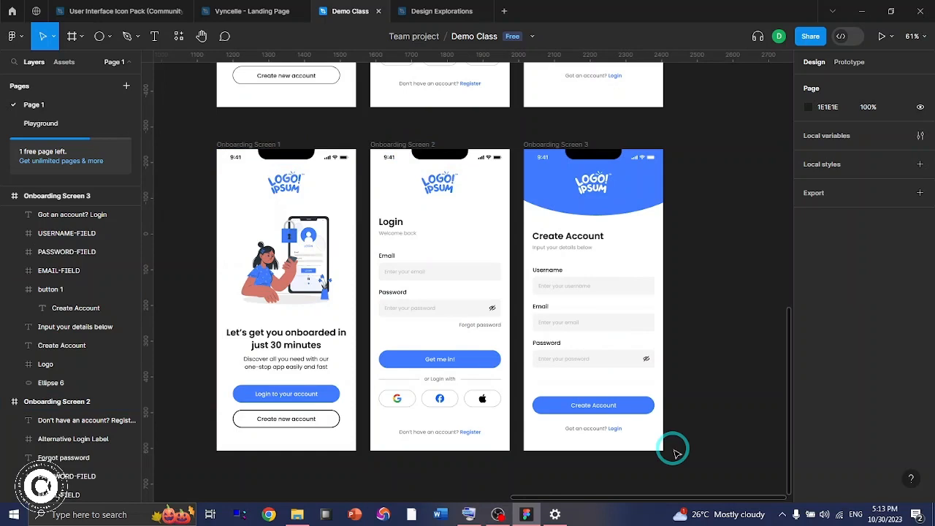